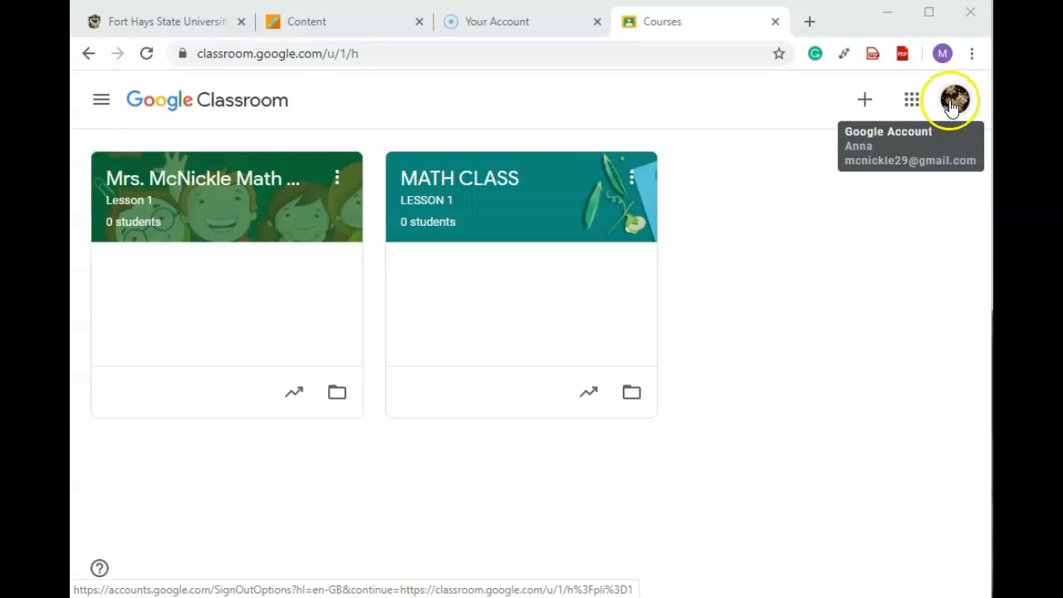
Look through the list of Google apps for Classroom and close the list.
{"action": "left_click", "coordinate": [912, 100]}
{"action": "scroll", "coordinate": [772, 340], "scroll_direction": "down", "scroll_amount": 2}
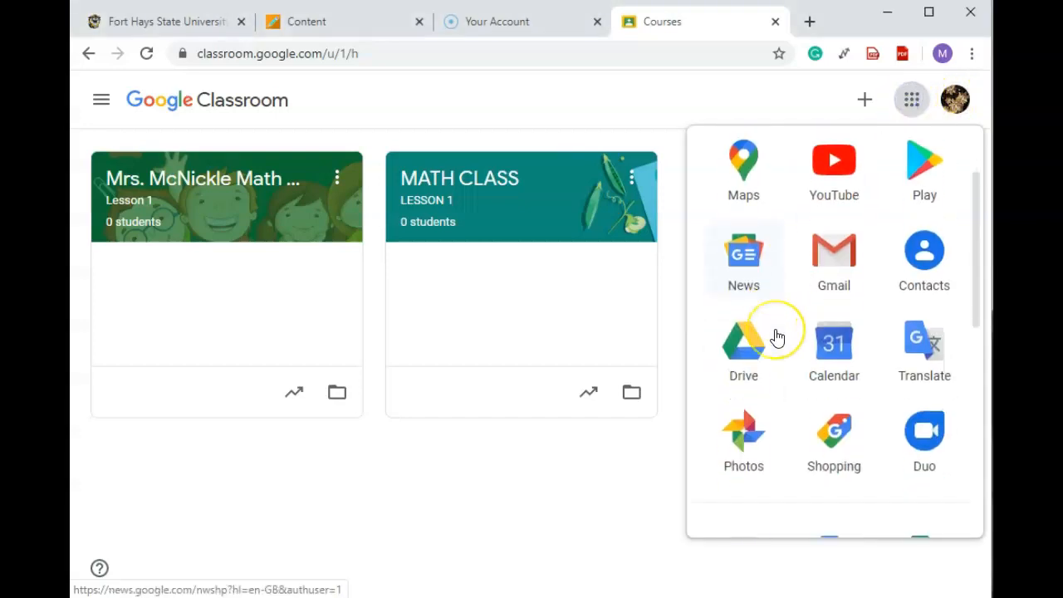
{"action": "scroll", "coordinate": [777, 337], "scroll_direction": "down", "scroll_amount": 3}
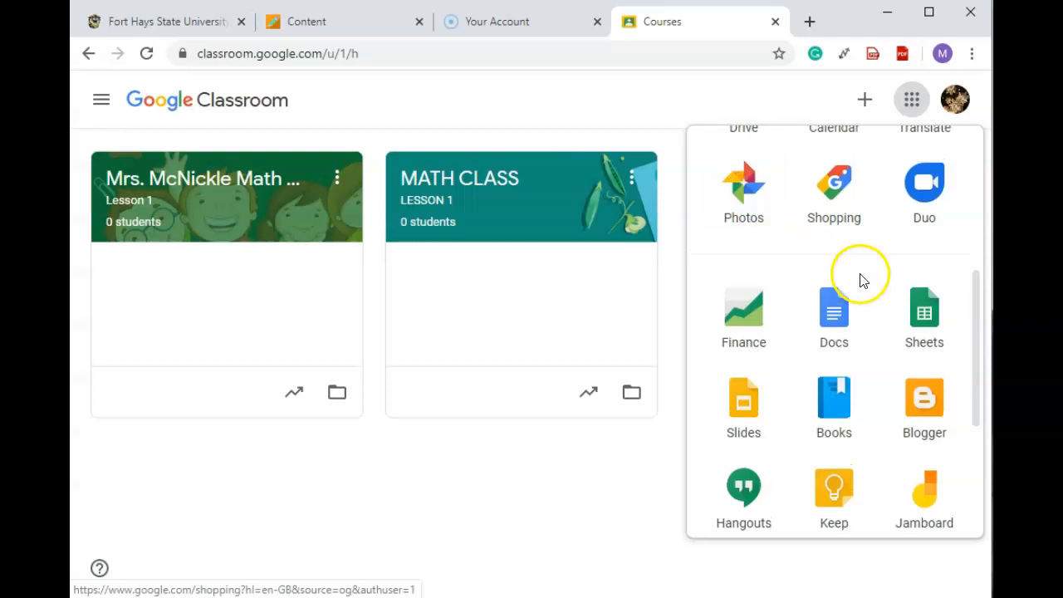
{"action": "scroll", "coordinate": [861, 281], "scroll_direction": "up", "scroll_amount": 4}
{"action": "scroll", "coordinate": [742, 388], "scroll_direction": "down", "scroll_amount": 1}
{"action": "scroll", "coordinate": [741, 388], "scroll_direction": "down", "scroll_amount": 4}
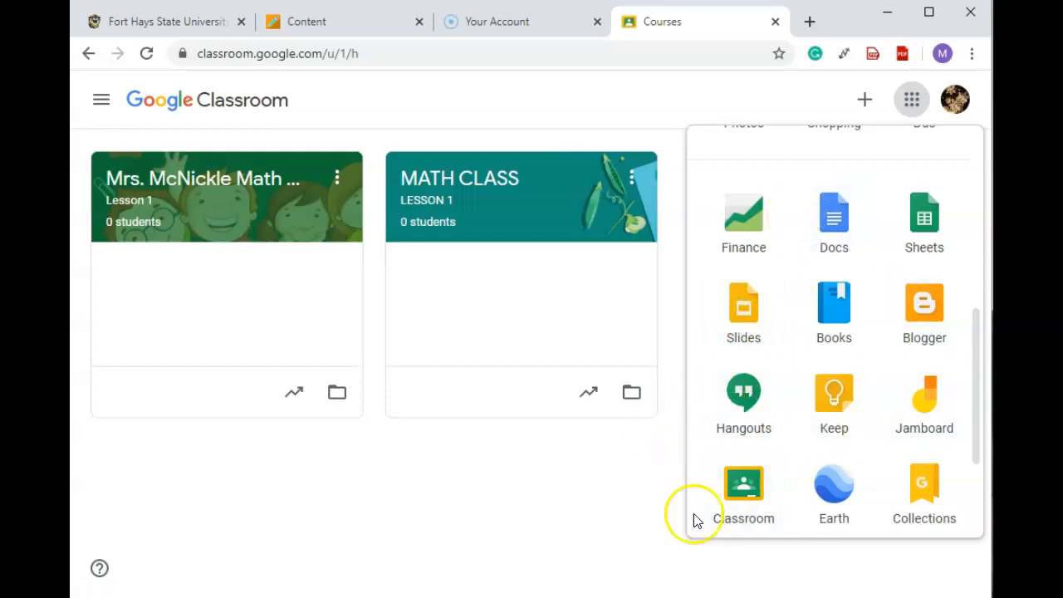
{"action": "left_click", "coordinate": [617, 492]}
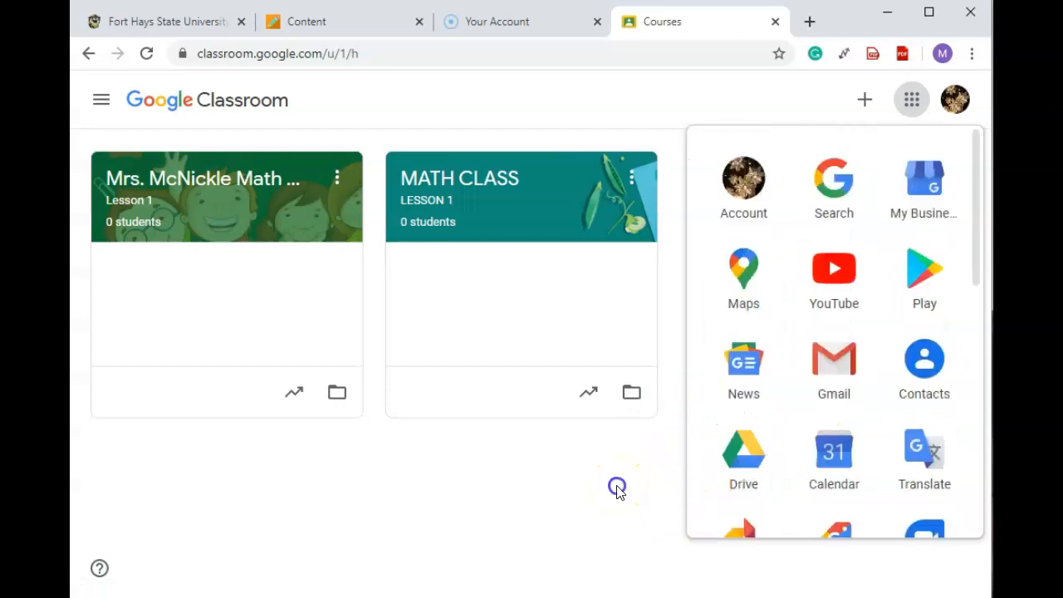
Fill in a new class with name FIRST GRADE, section LESSON1 and subject MATH, and cancel its creation.
{"action": "left_click", "coordinate": [865, 103]}
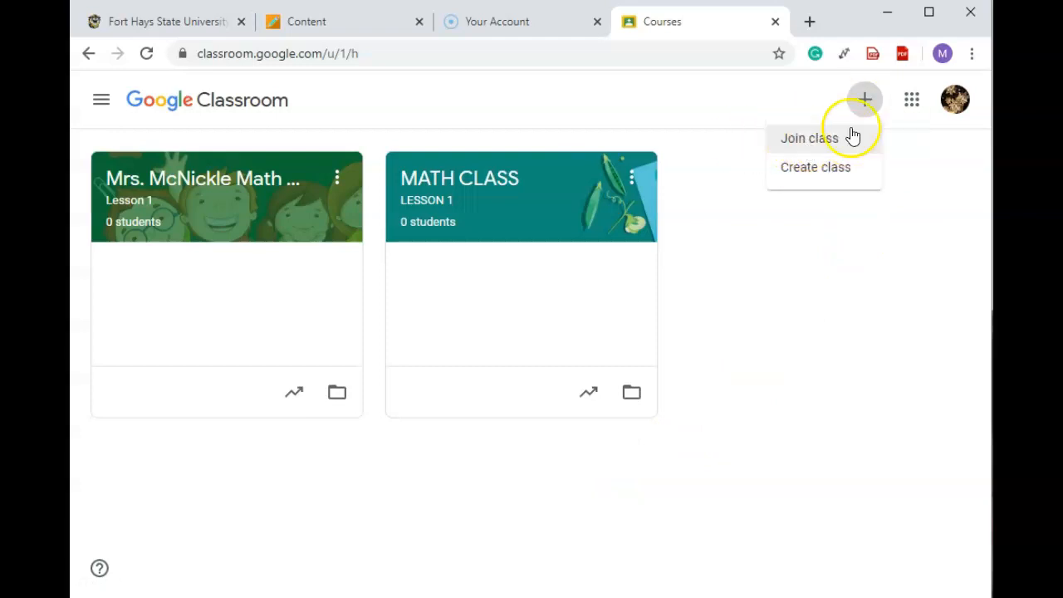
{"action": "left_click", "coordinate": [816, 169]}
{"action": "left_click", "coordinate": [434, 470]}
{"action": "left_click", "coordinate": [631, 548]}
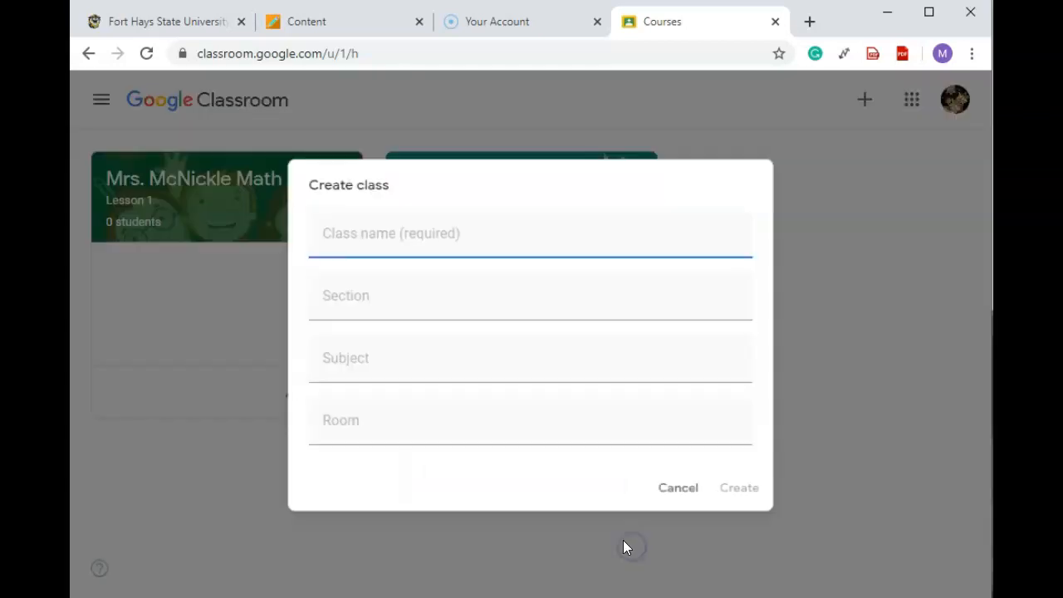
{"action": "left_click", "coordinate": [337, 238]}
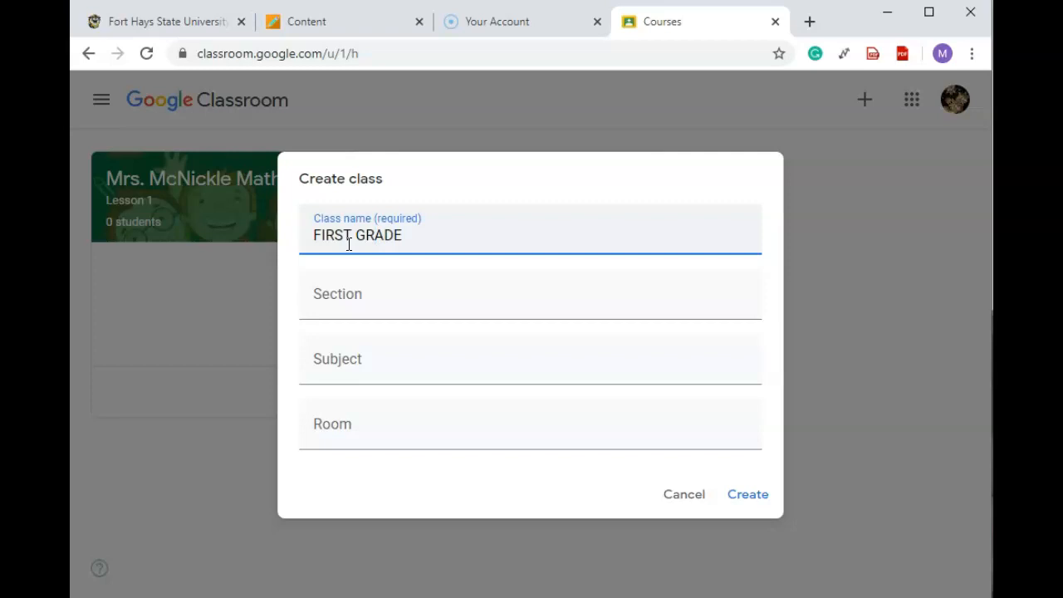
{"action": "key", "text": "Tab"}
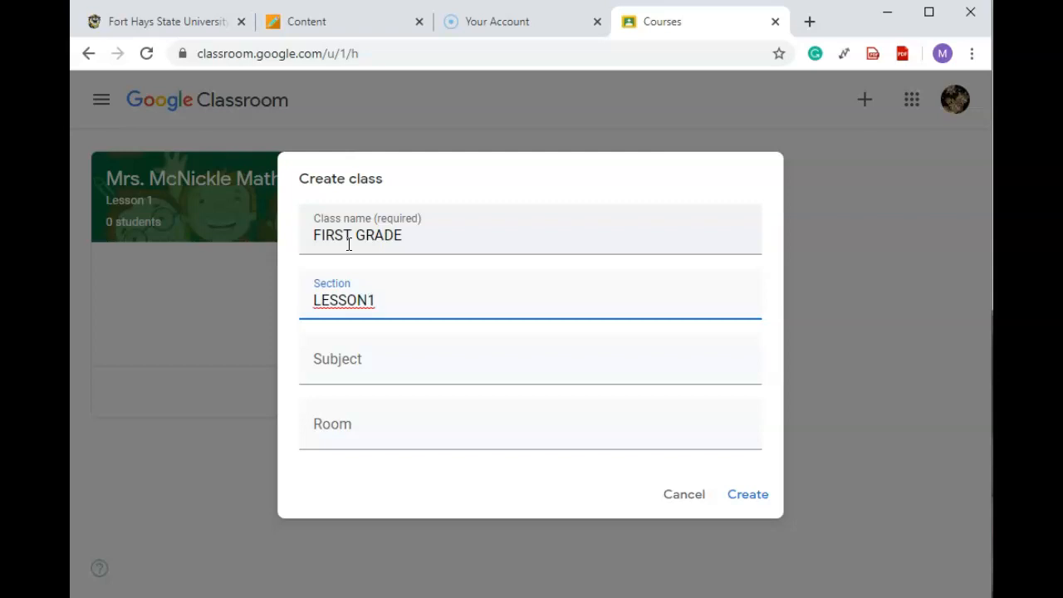
{"action": "key", "text": "Tab"}
{"action": "type", "text": "MATH"}
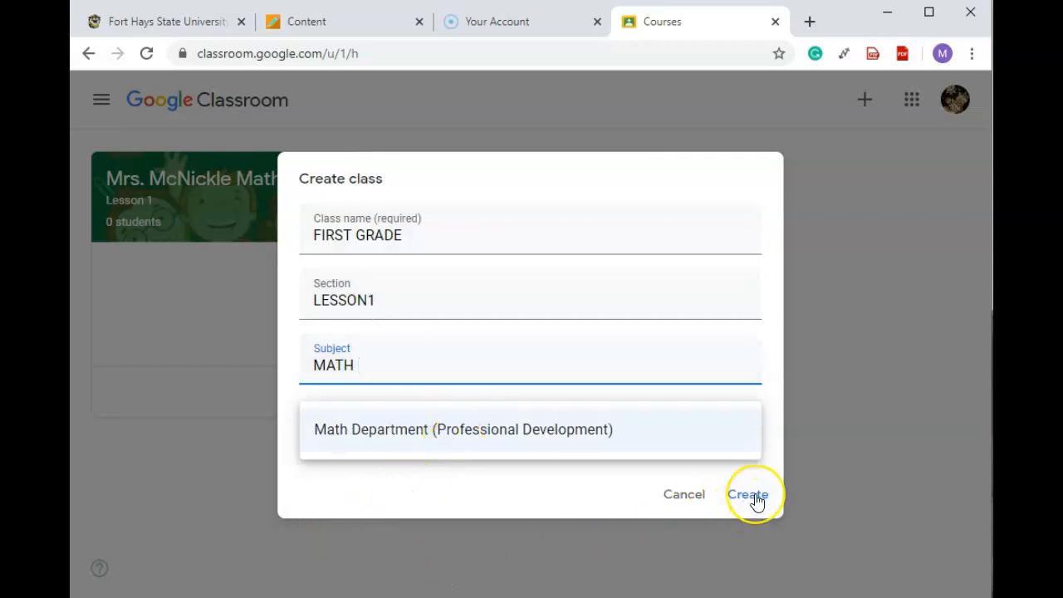
{"action": "left_click", "coordinate": [684, 496]}
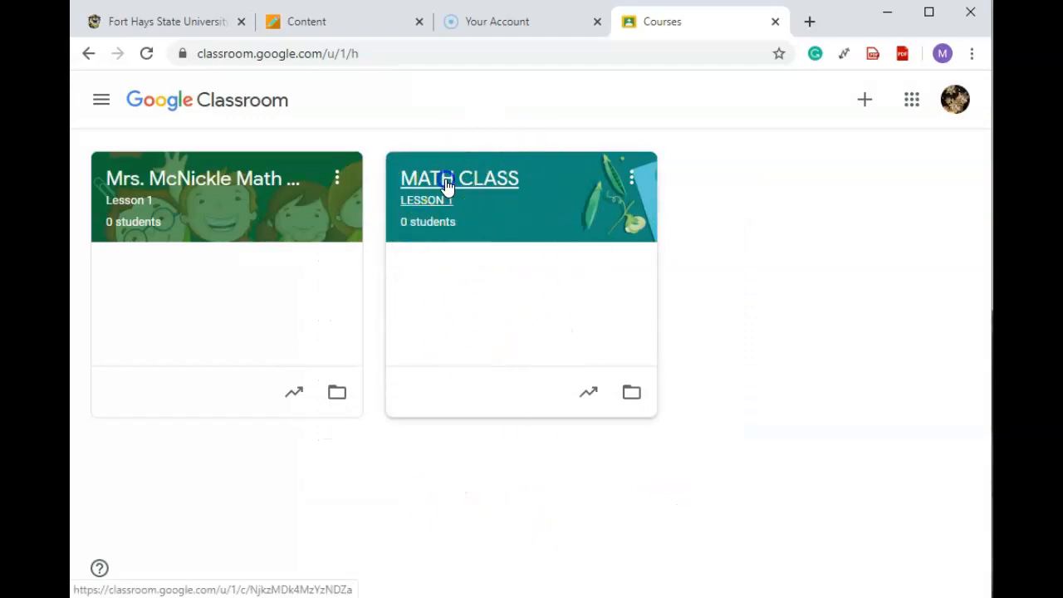
Open the MATH CLASS course and view its stream page.
{"action": "left_click", "coordinate": [447, 183]}
{"action": "scroll", "coordinate": [473, 415], "scroll_direction": "down", "scroll_amount": 1}
{"action": "scroll", "coordinate": [475, 423], "scroll_direction": "up", "scroll_amount": 1}
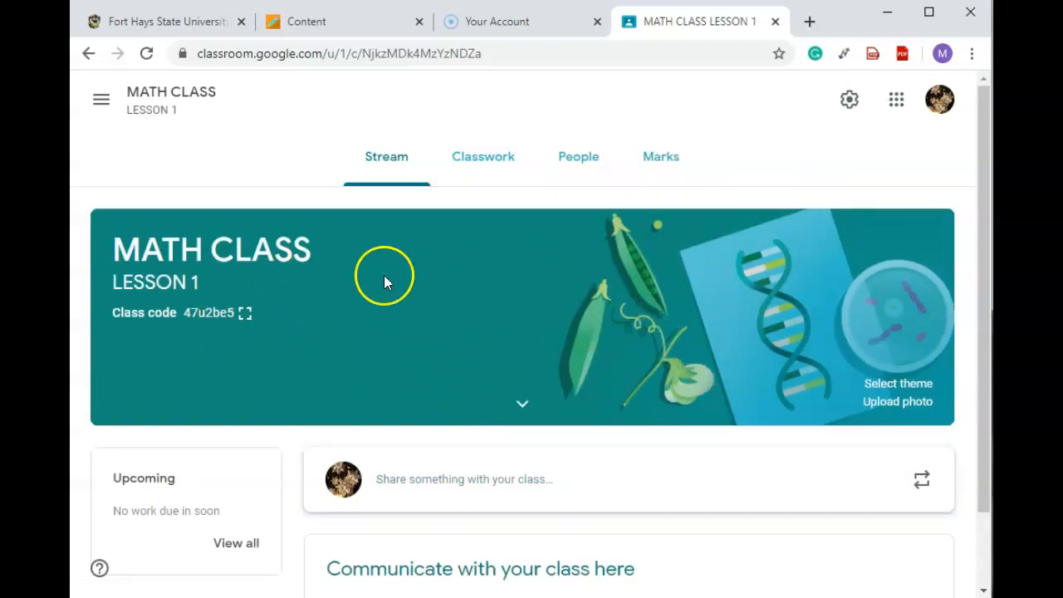
Change the class theme to the purple laboratory glassware image from the Maths & Science gallery.
{"action": "left_click", "coordinate": [891, 385]}
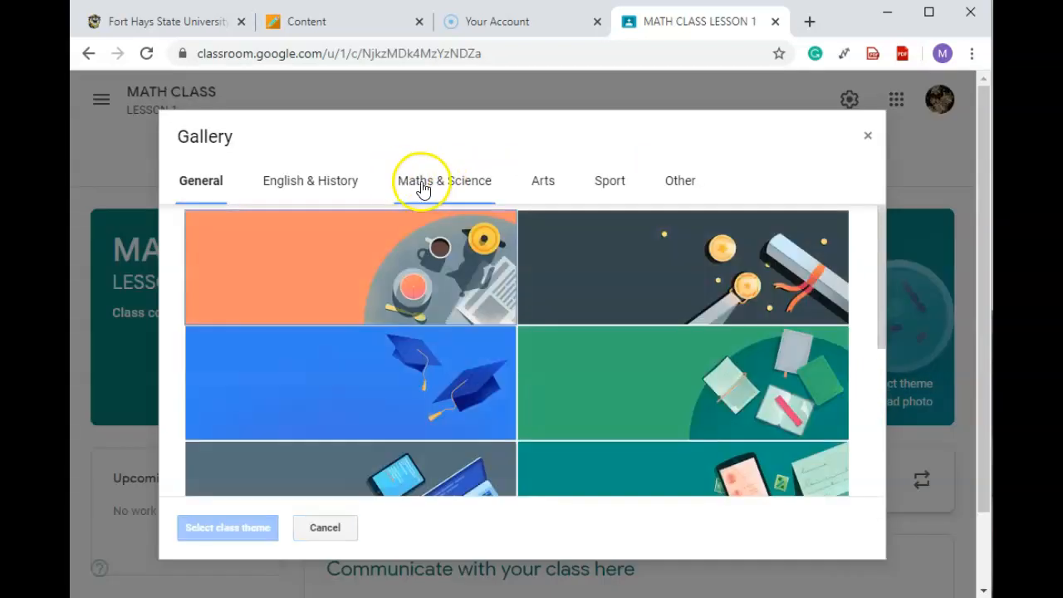
{"action": "left_click", "coordinate": [422, 183]}
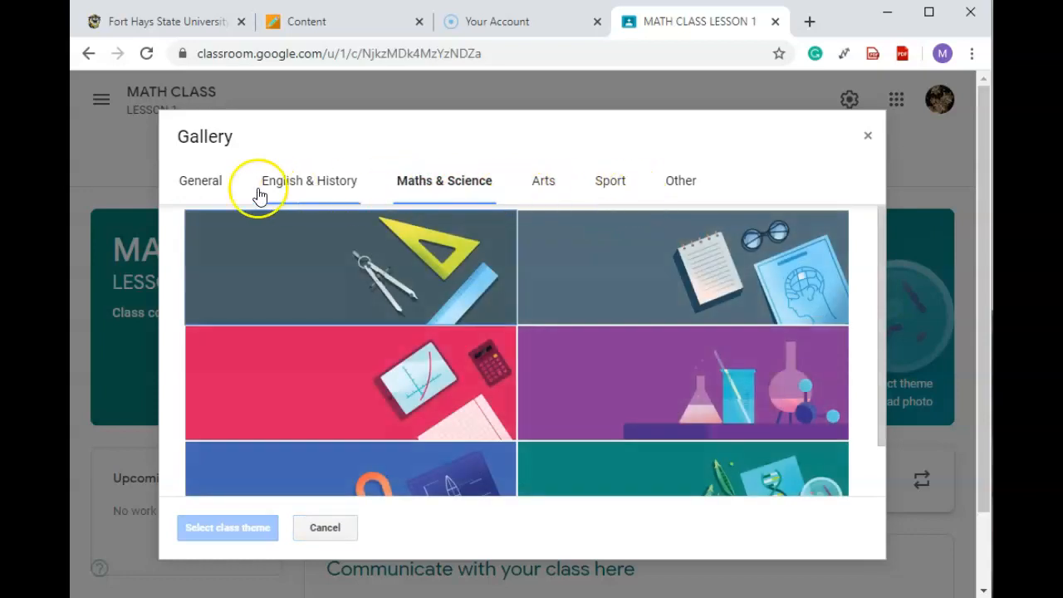
{"action": "scroll", "coordinate": [561, 400], "scroll_direction": "down", "scroll_amount": 1}
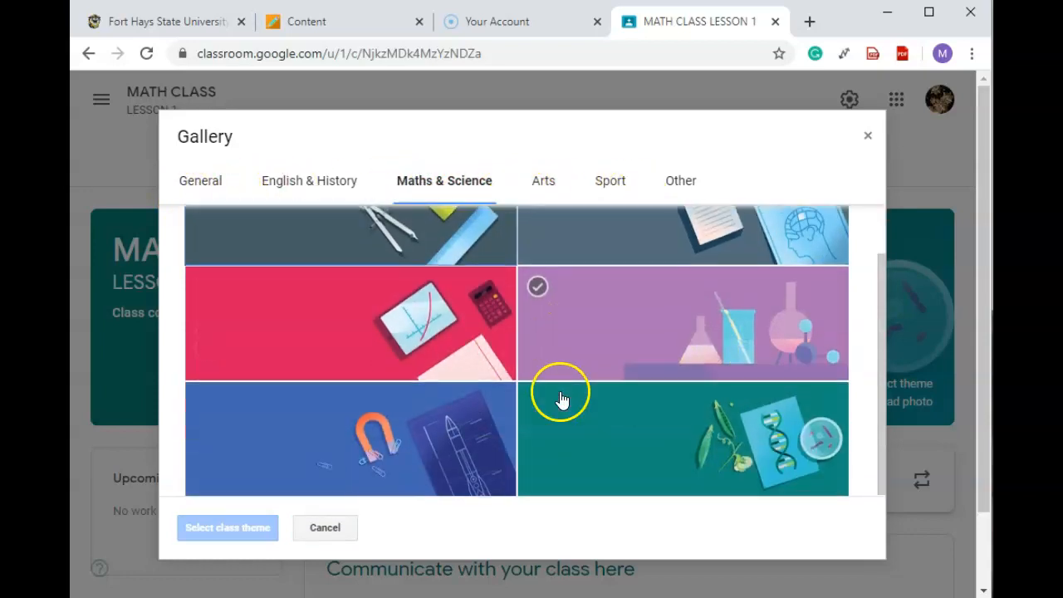
{"action": "scroll", "coordinate": [537, 402], "scroll_direction": "up", "scroll_amount": 1}
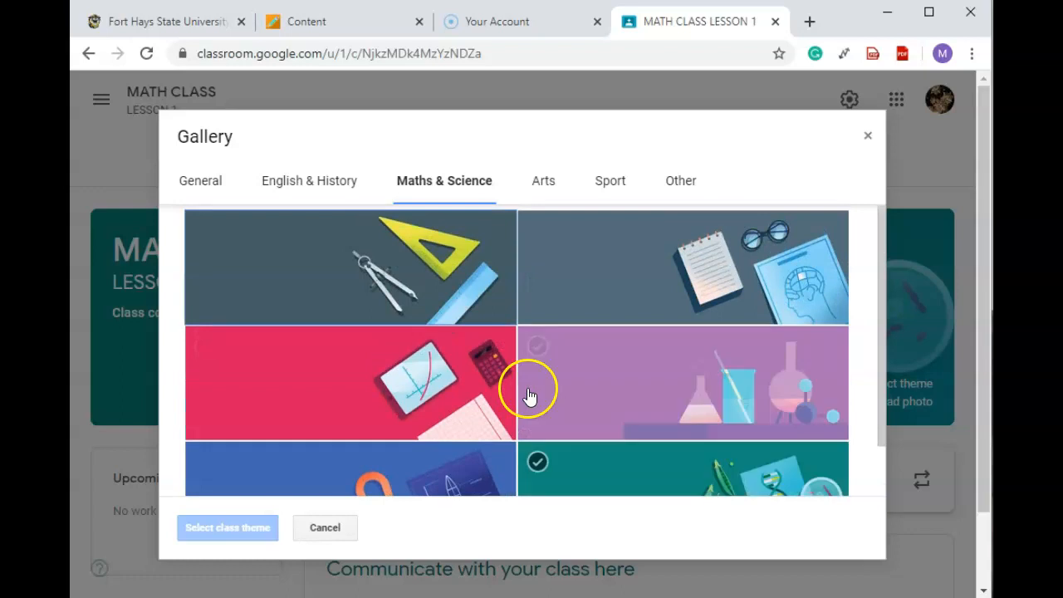
{"action": "left_click", "coordinate": [652, 388]}
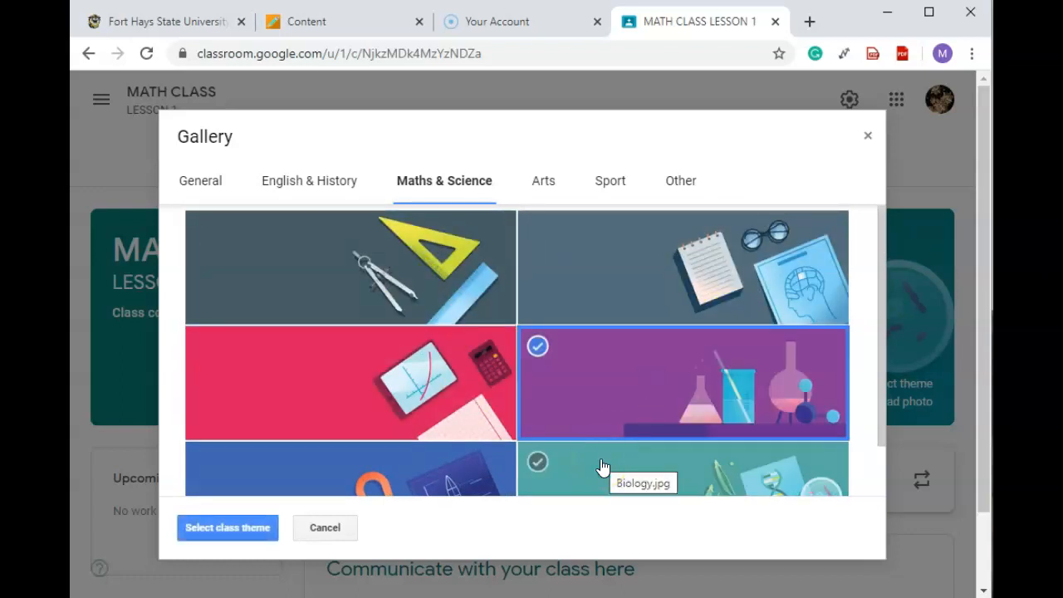
{"action": "left_click", "coordinate": [218, 527]}
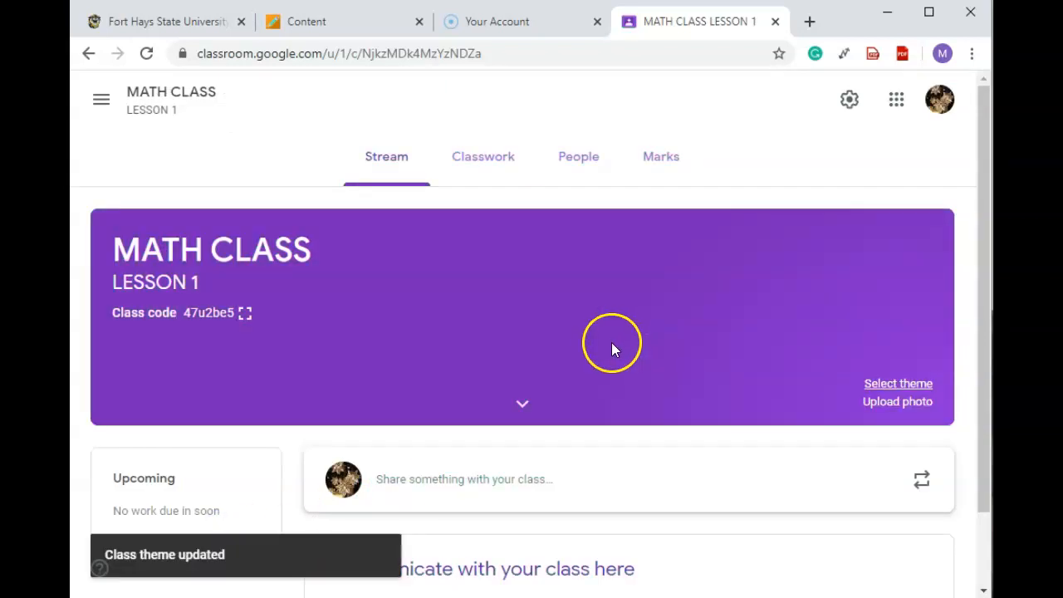
Start a post to the class and attach the Google Slides file "Organizing numbers from least to greatest" from Google Drive.
{"action": "scroll", "coordinate": [607, 345], "scroll_direction": "down", "scroll_amount": 2}
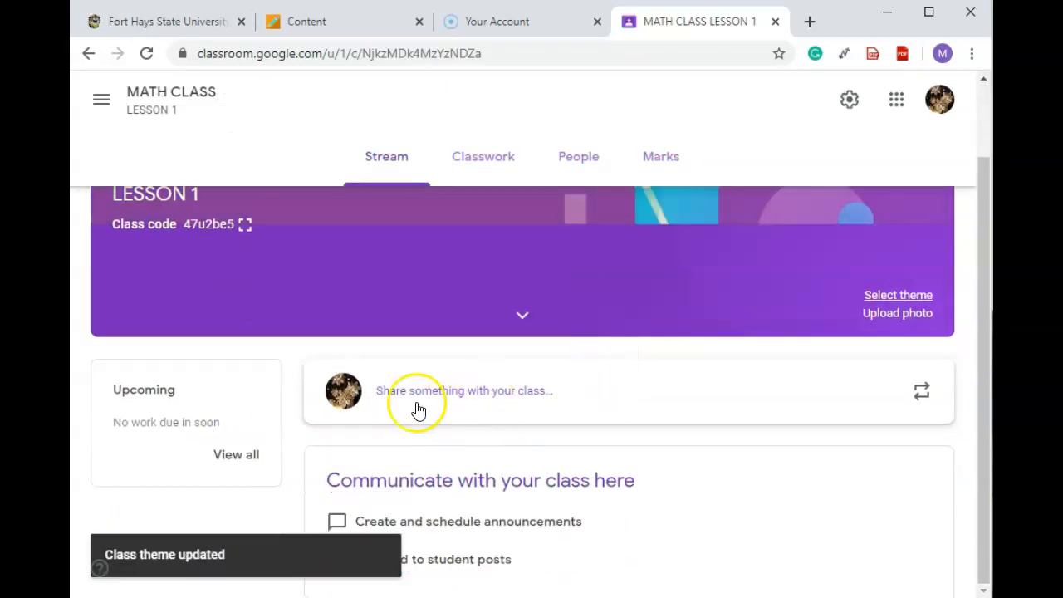
{"action": "left_click", "coordinate": [516, 399]}
{"action": "scroll", "coordinate": [540, 423], "scroll_direction": "down", "scroll_amount": 2}
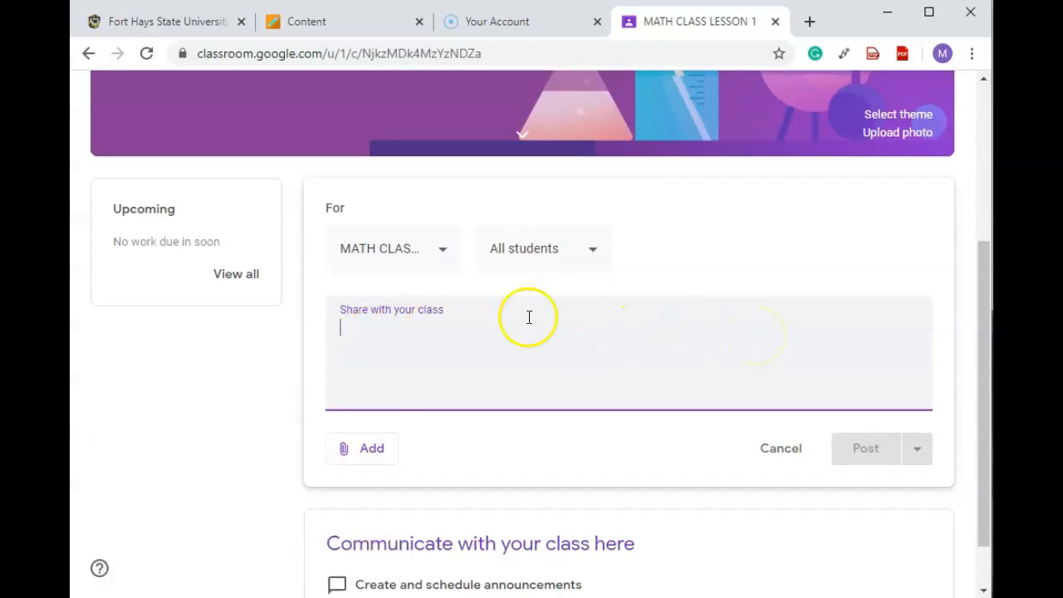
{"action": "left_click", "coordinate": [370, 452]}
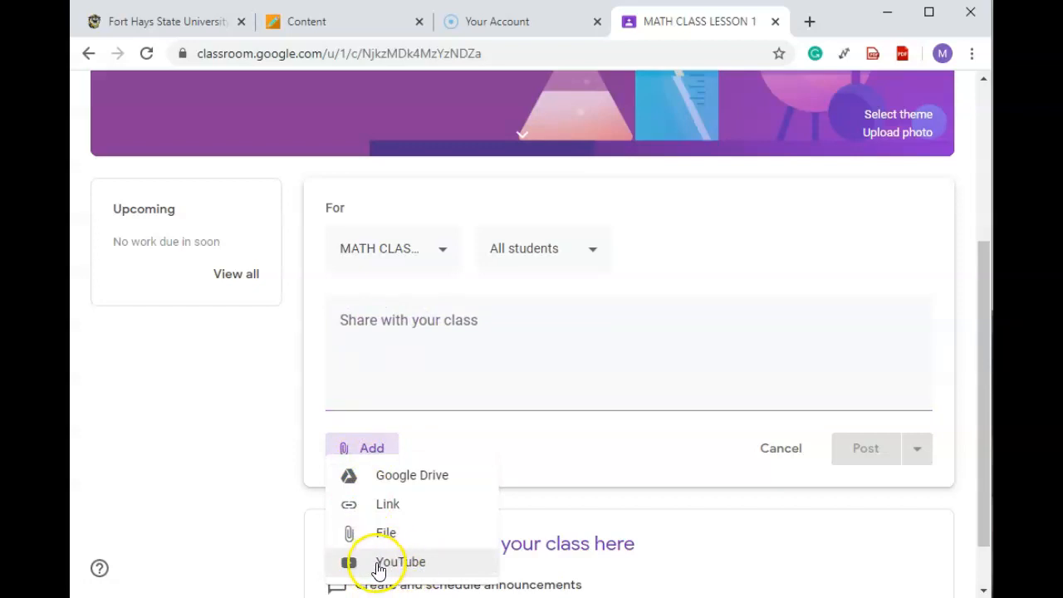
{"action": "left_click", "coordinate": [427, 485]}
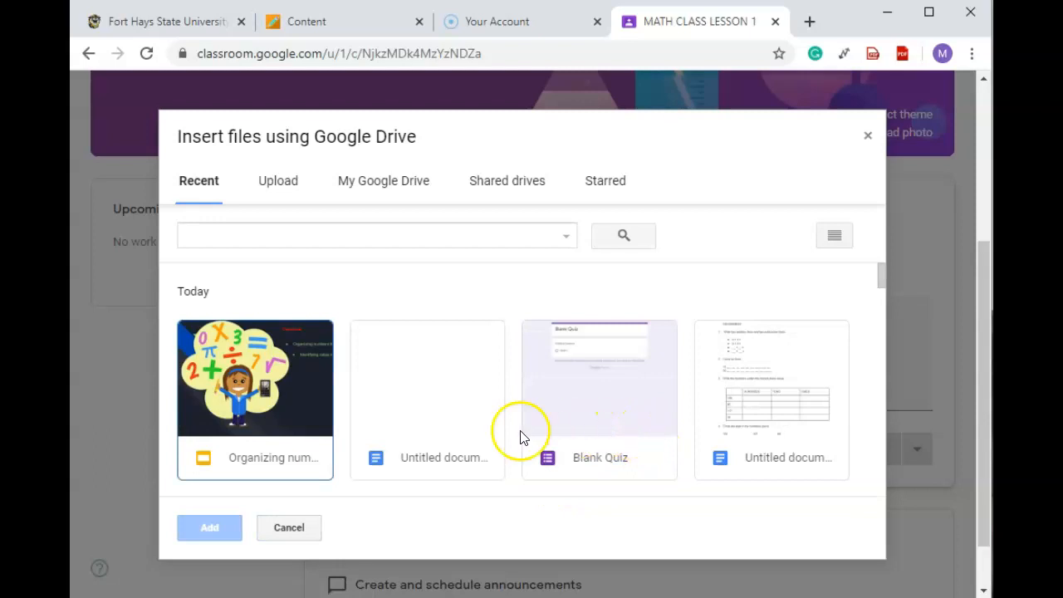
{"action": "left_click", "coordinate": [259, 397]}
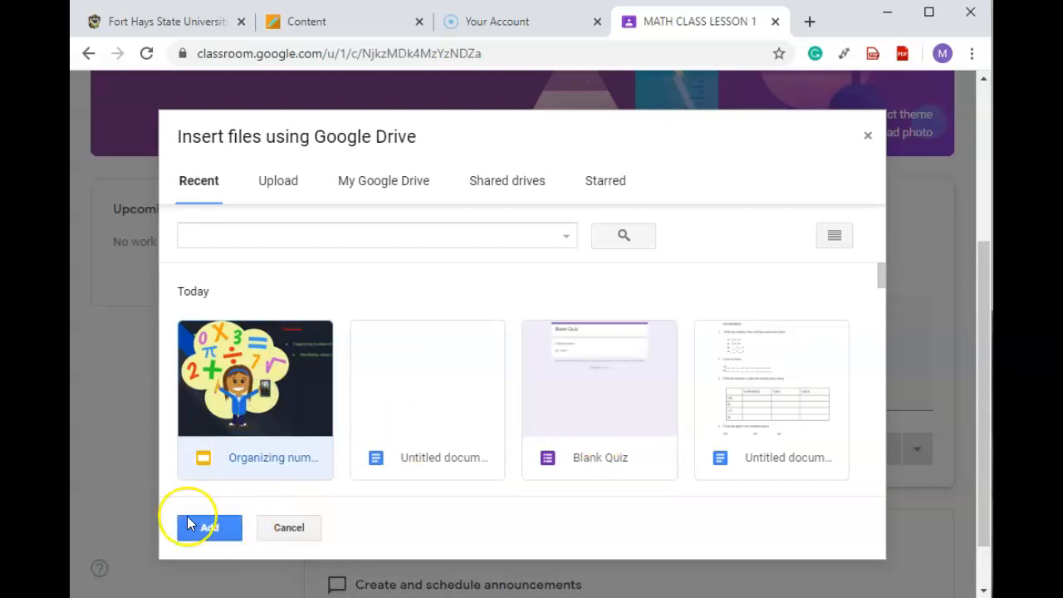
{"action": "left_click", "coordinate": [208, 527]}
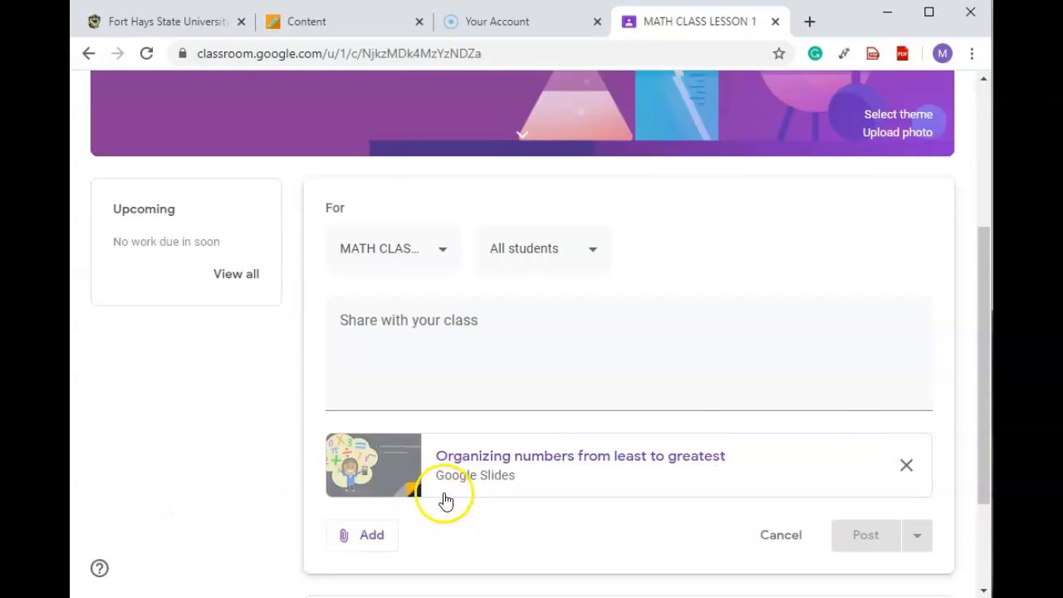
Attach the Word file "Organizing numbers from least to greatest week8" from Google Drive to the post.
{"action": "left_click", "coordinate": [372, 536]}
{"action": "left_click", "coordinate": [429, 471]}
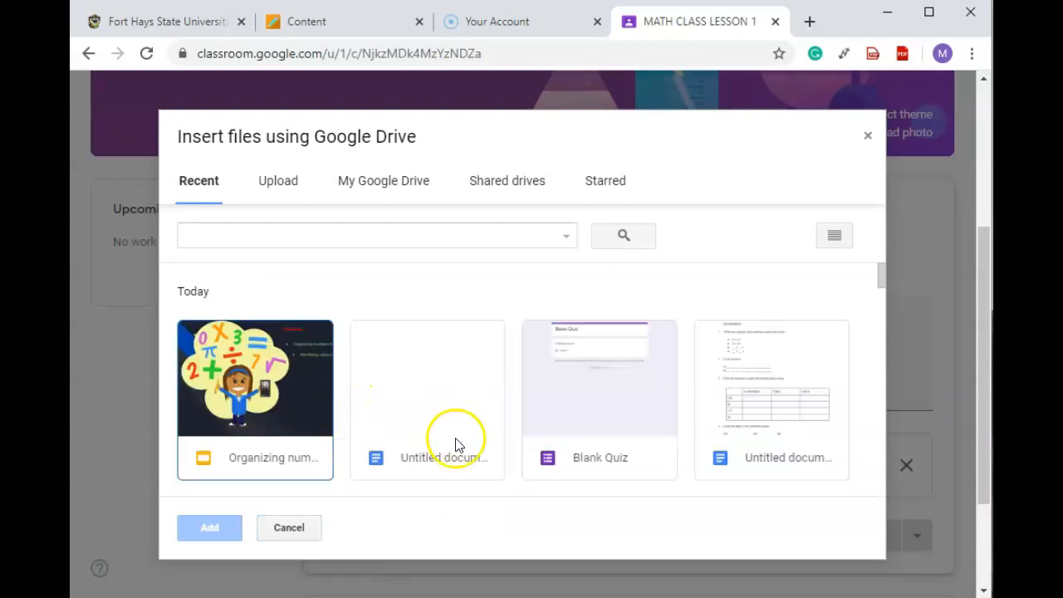
{"action": "scroll", "coordinate": [465, 448], "scroll_direction": "down", "scroll_amount": 4}
{"action": "left_click", "coordinate": [414, 440]}
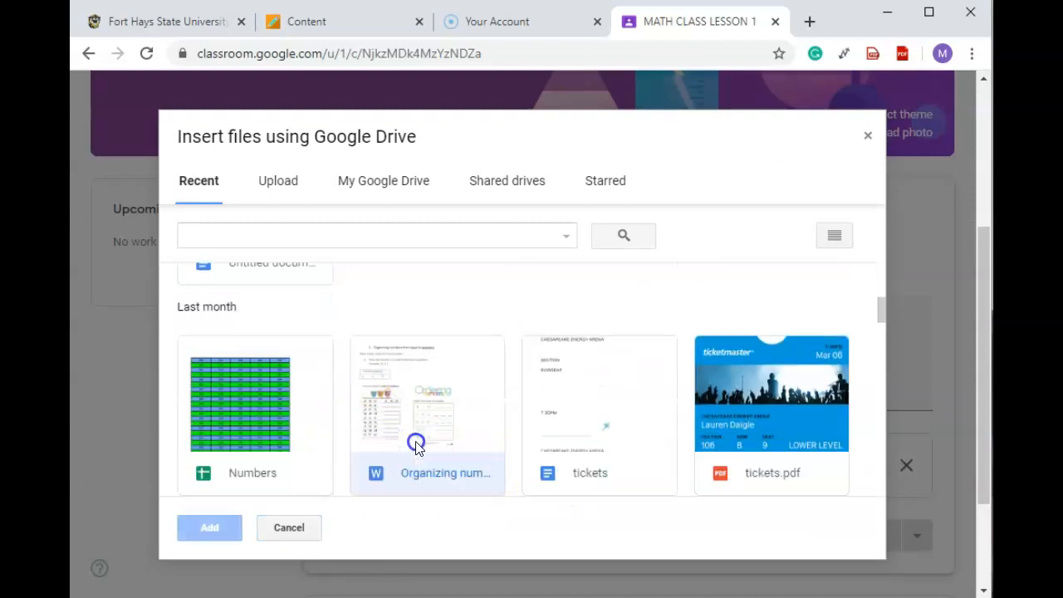
{"action": "left_click", "coordinate": [209, 528]}
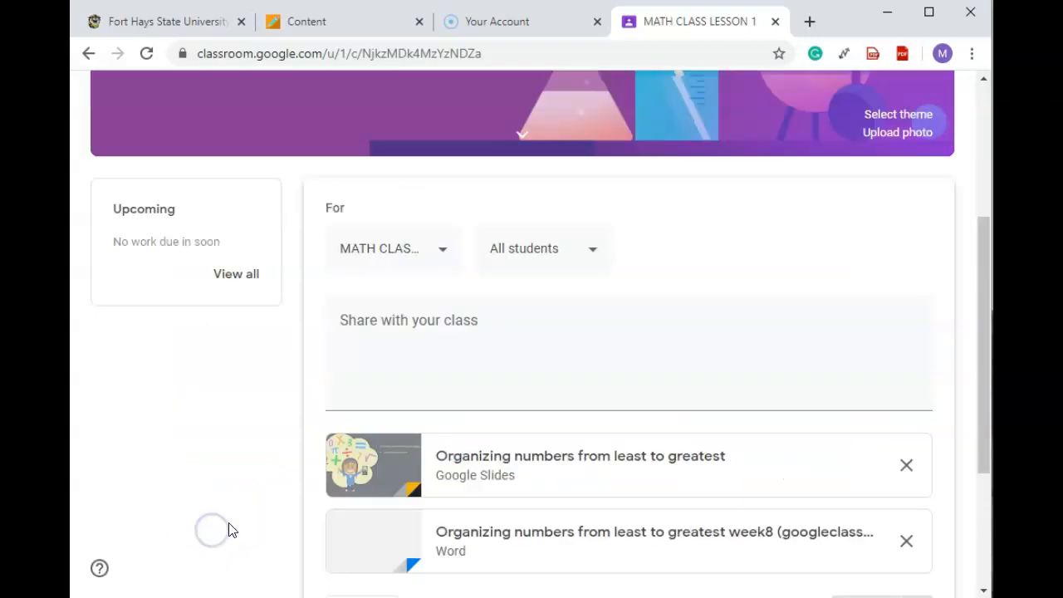
Enter "LESSON 1" as the post's message and publish it with both attachments to the class stream.
{"action": "scroll", "coordinate": [462, 499], "scroll_direction": "down", "scroll_amount": 3}
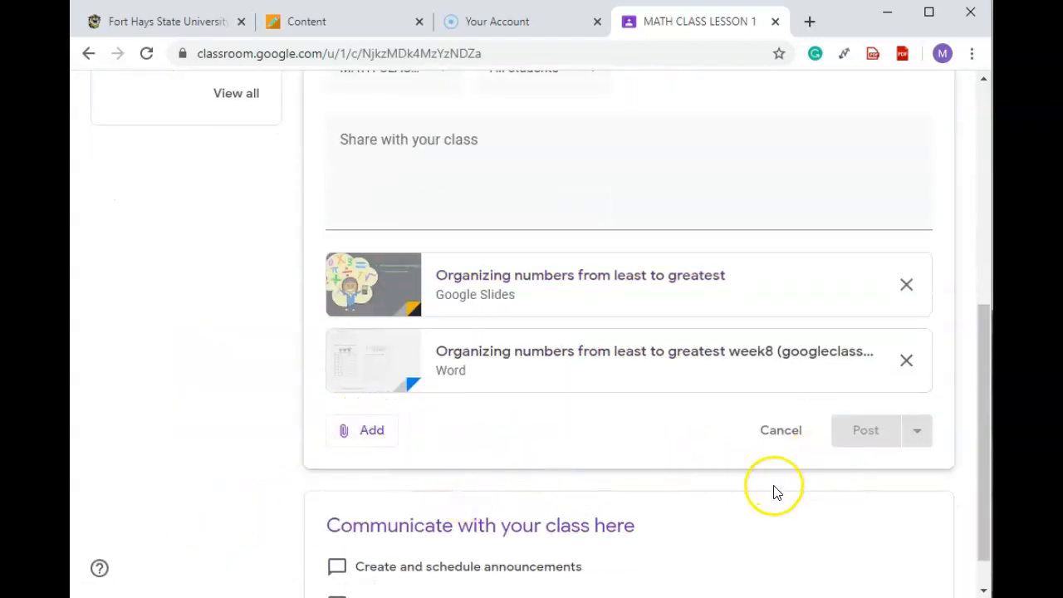
{"action": "scroll", "coordinate": [715, 475], "scroll_direction": "up", "scroll_amount": 5}
{"action": "scroll", "coordinate": [705, 470], "scroll_direction": "down", "scroll_amount": 6}
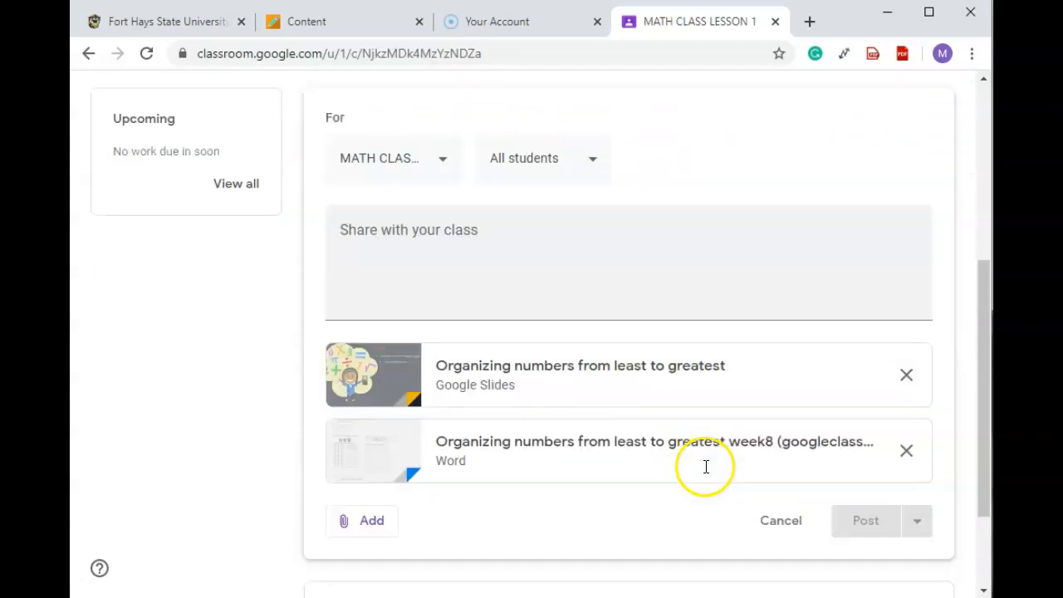
{"action": "scroll", "coordinate": [686, 427], "scroll_direction": "up", "scroll_amount": 4}
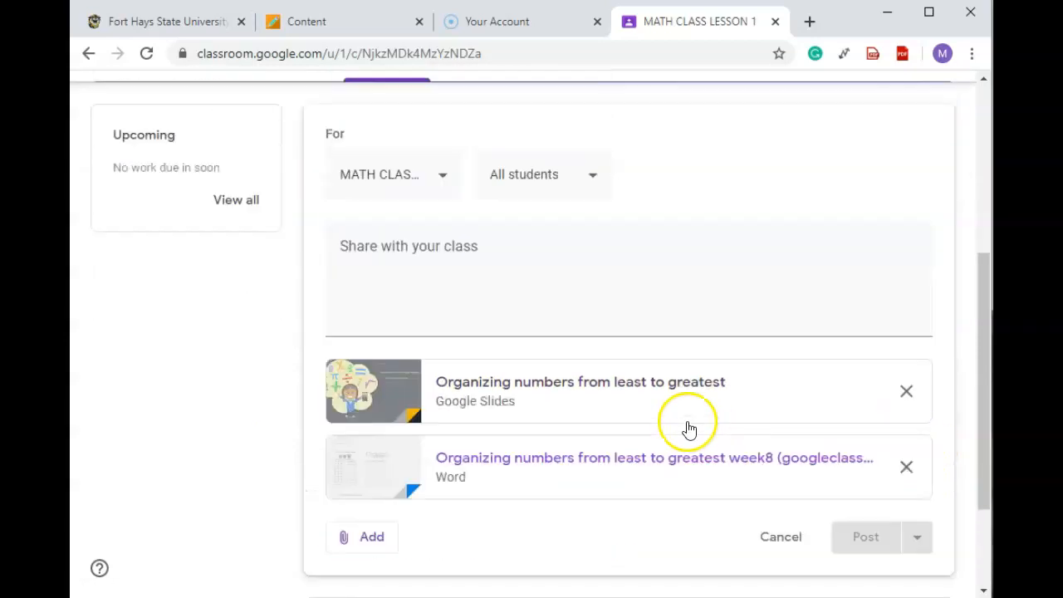
{"action": "left_click", "coordinate": [499, 455]}
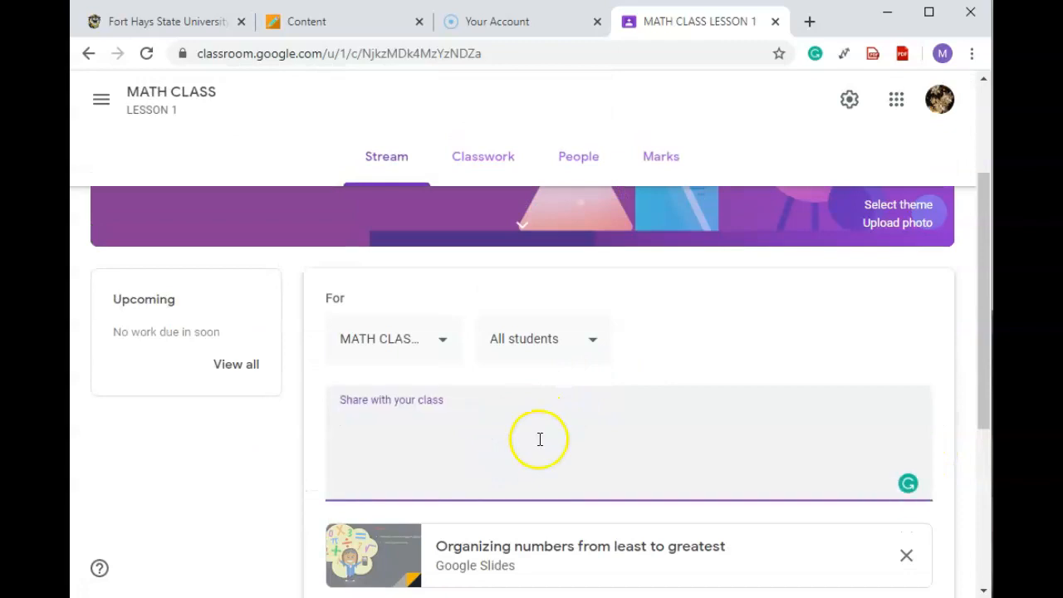
{"action": "scroll", "coordinate": [537, 451], "scroll_direction": "down", "scroll_amount": 3}
{"action": "type", "text": "YUTYU"}
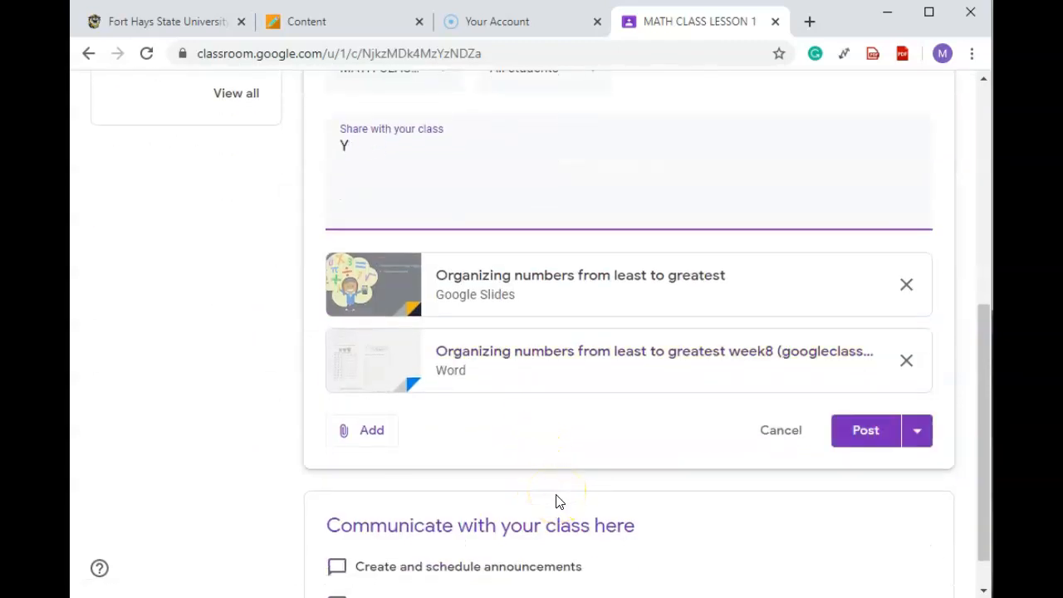
{"action": "key", "text": "BackSpace"}
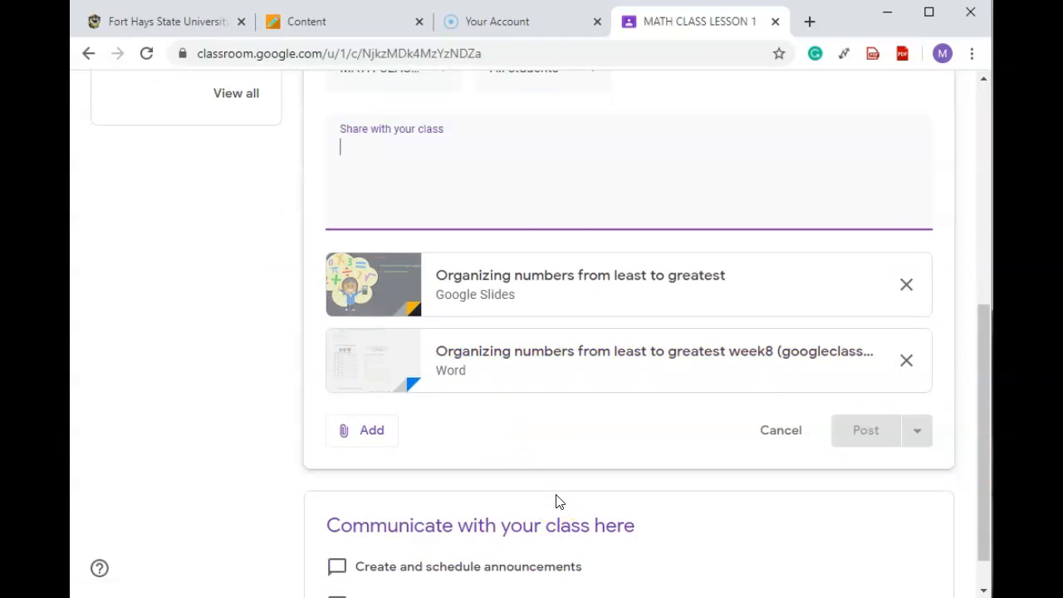
{"action": "type", "text": "LESSON 1"}
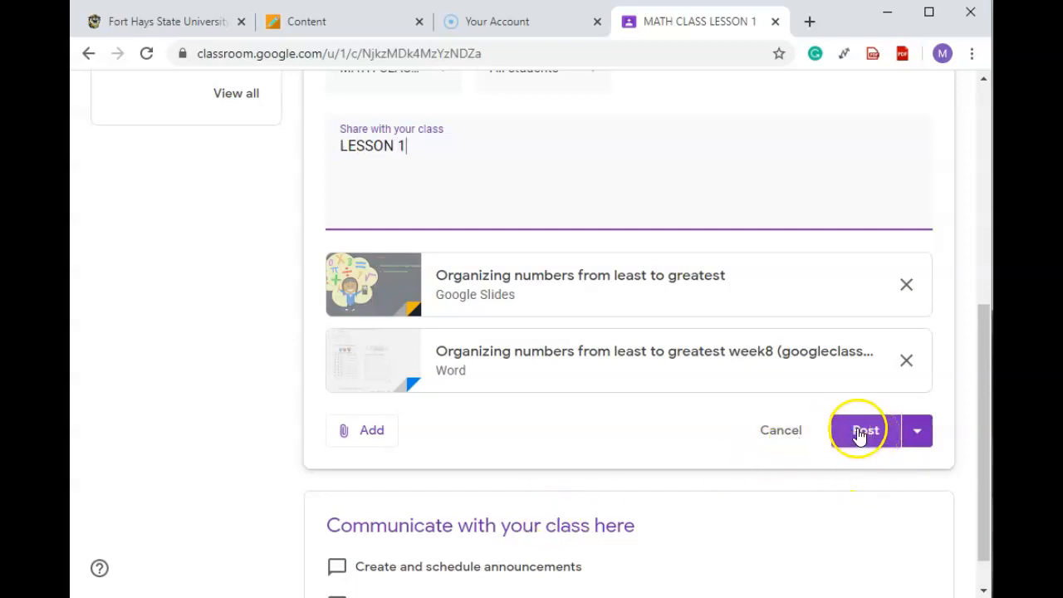
{"action": "left_click", "coordinate": [859, 432]}
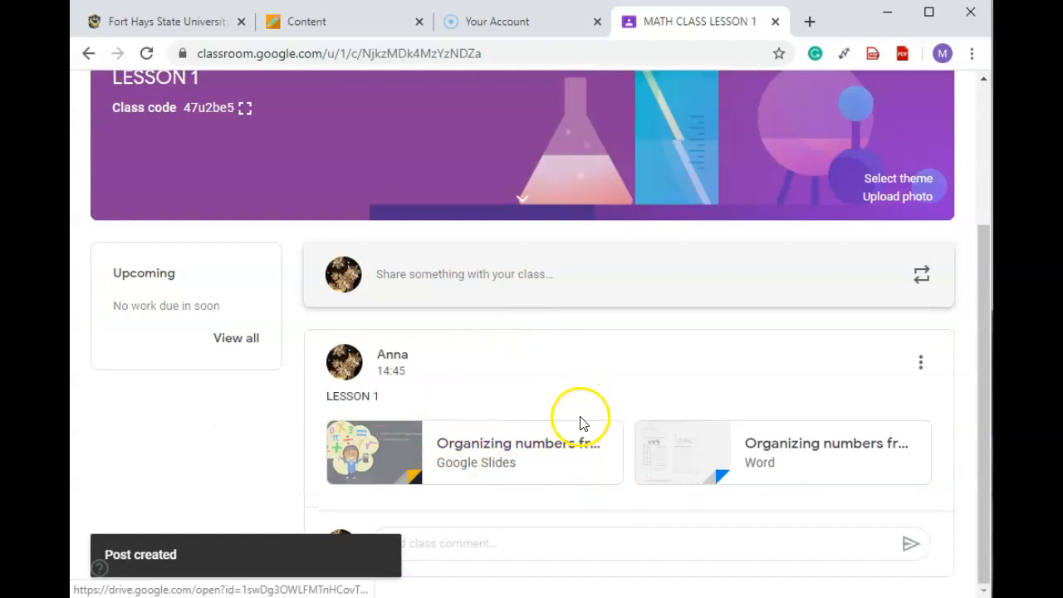
{"action": "scroll", "coordinate": [615, 365], "scroll_direction": "up", "scroll_amount": 3}
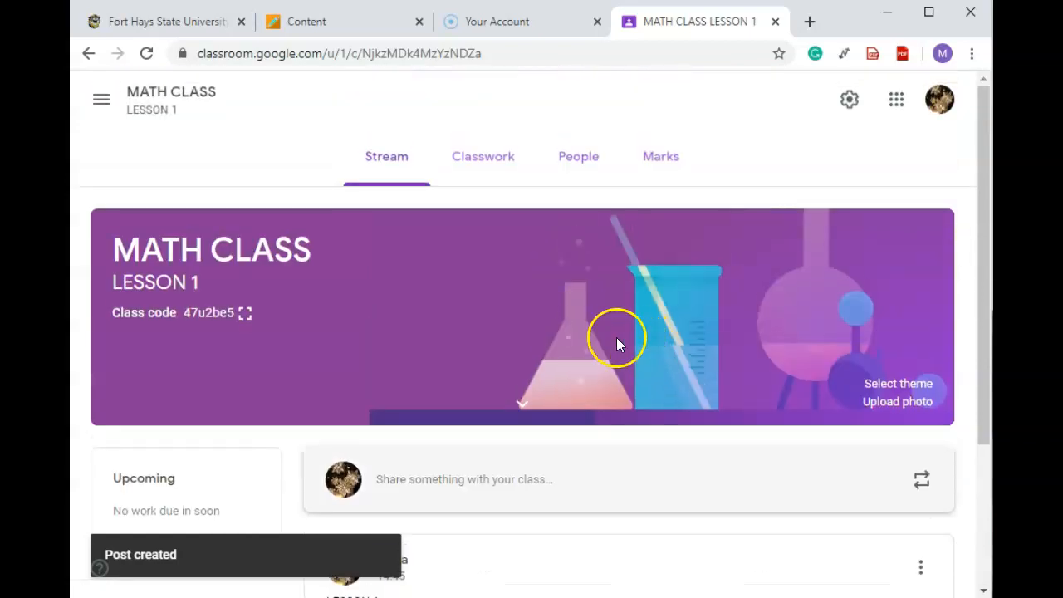
Create a new assignment in the class's classwork and title it "MATH".
{"action": "left_click", "coordinate": [480, 158]}
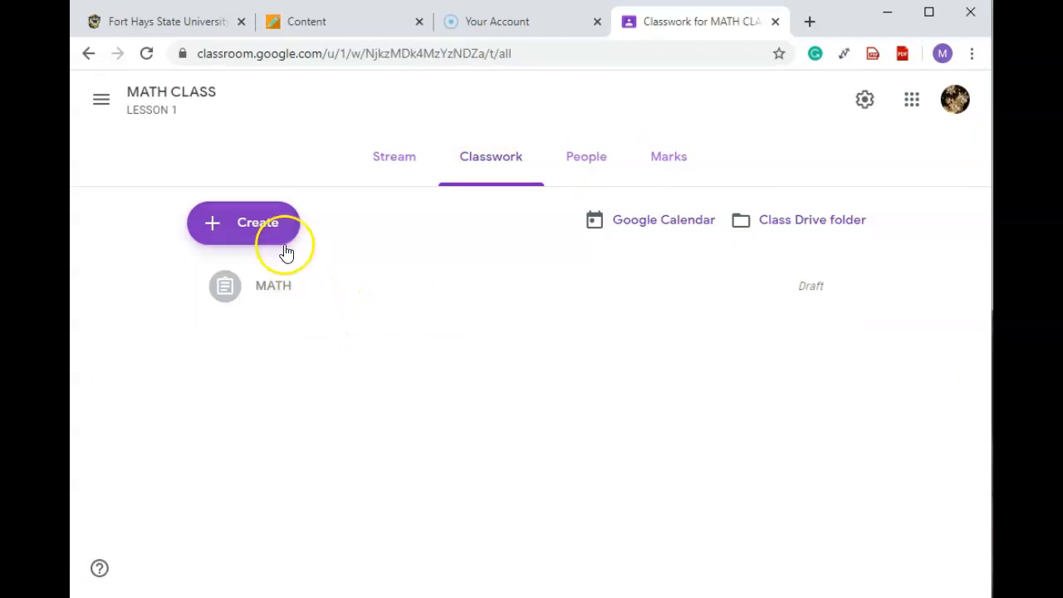
{"action": "left_click", "coordinate": [254, 230]}
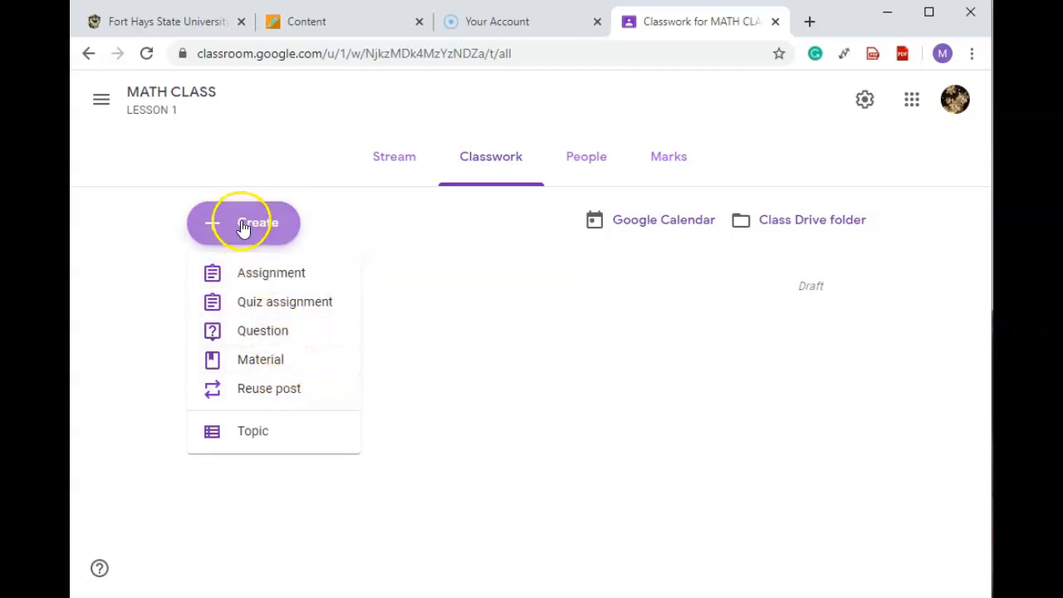
{"action": "left_click", "coordinate": [274, 277]}
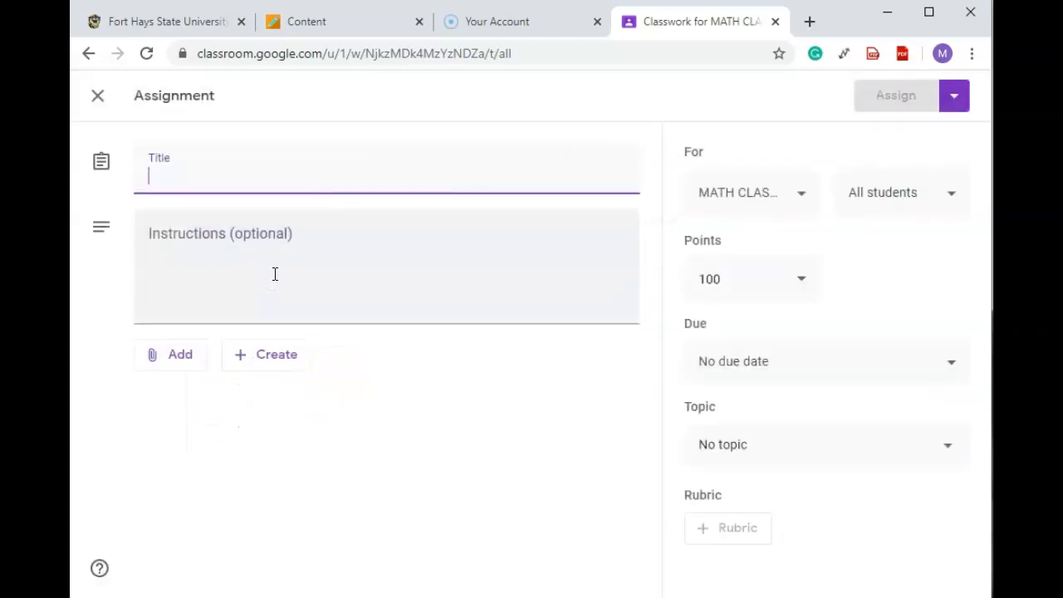
{"action": "left_click", "coordinate": [170, 168]}
{"action": "left_click", "coordinate": [169, 177]}
{"action": "type", "text": "MATH"}
{"action": "left_click", "coordinate": [165, 287]}
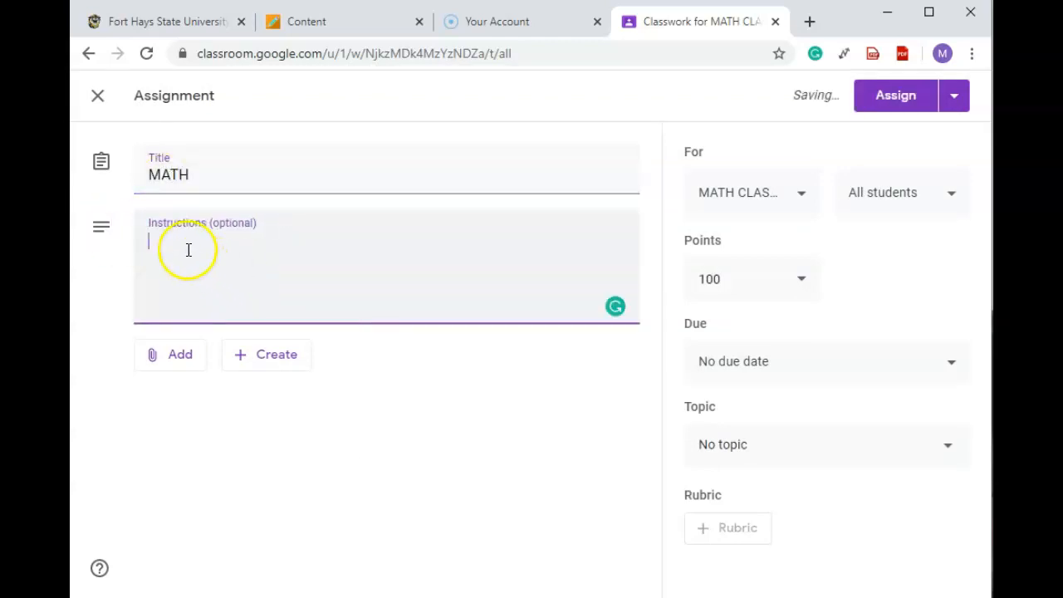
Attach the untitled Google Docs worksheet containing the table from the recent Google Drive files to the assignment.
{"action": "left_click", "coordinate": [274, 361]}
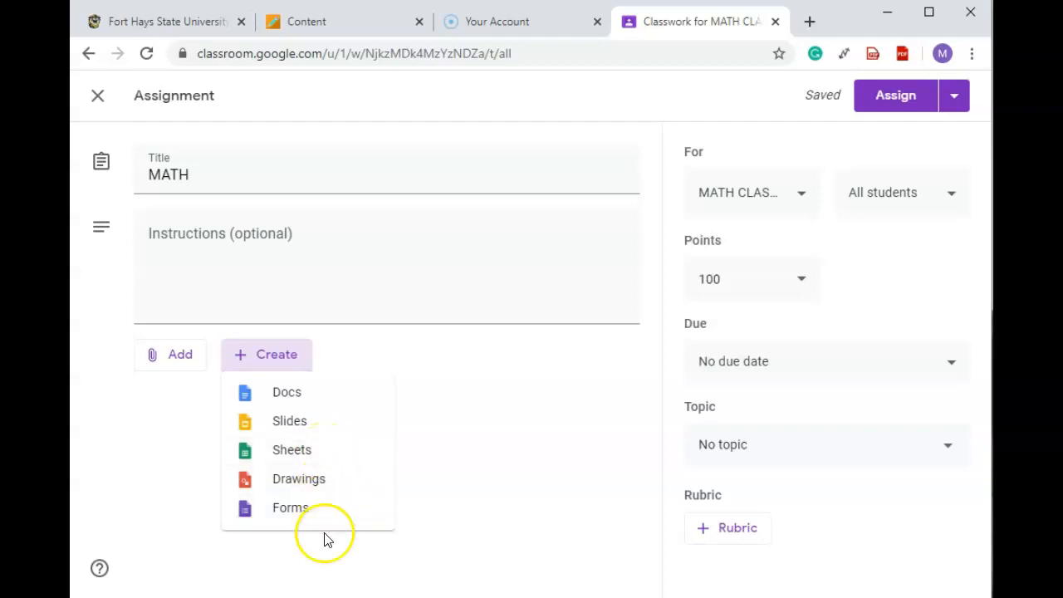
{"action": "left_click", "coordinate": [172, 354]}
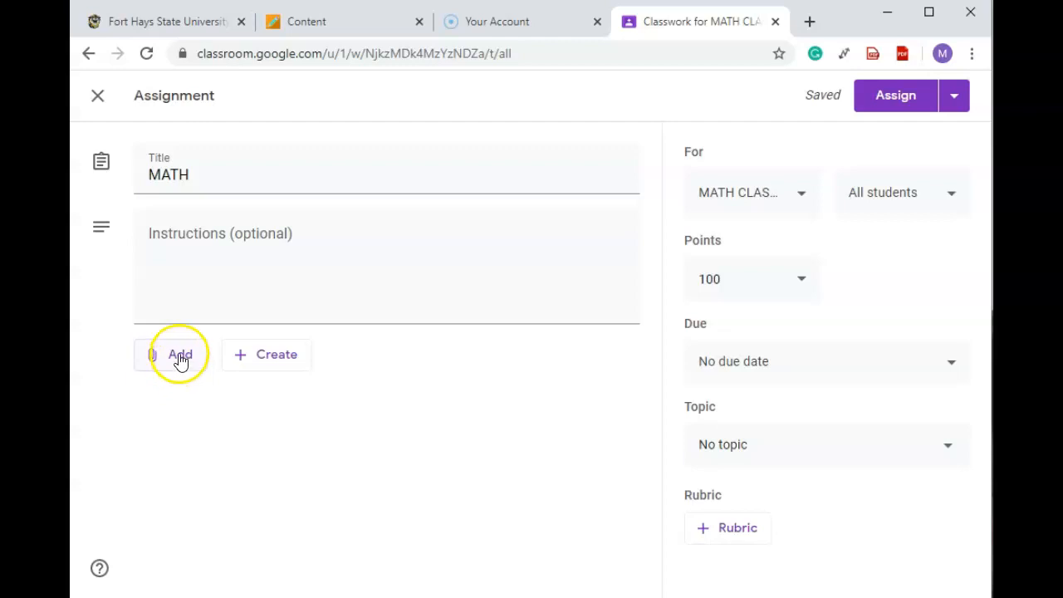
{"action": "left_click", "coordinate": [181, 359]}
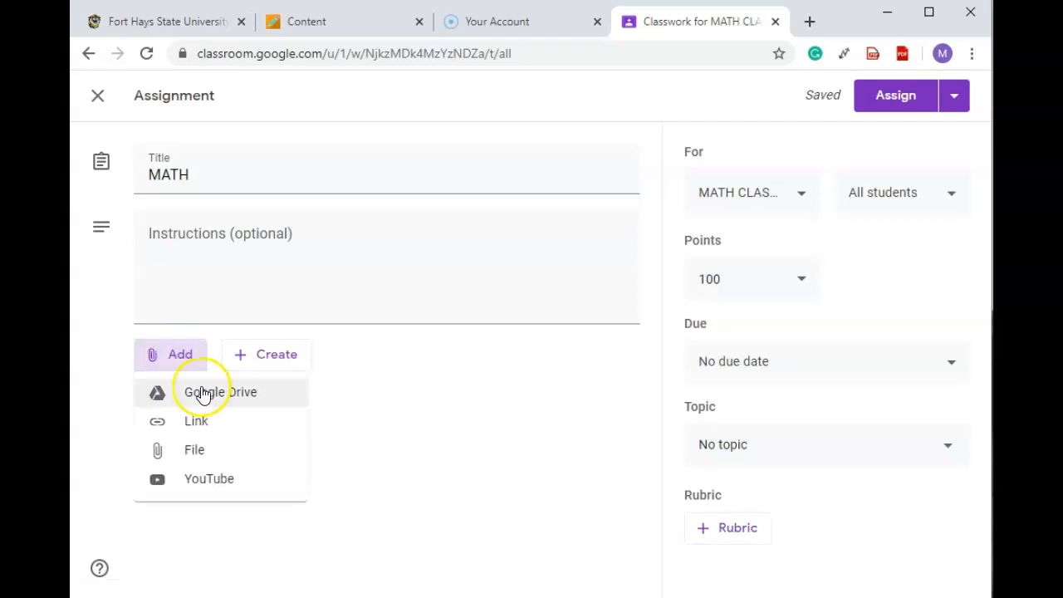
{"action": "left_click", "coordinate": [202, 398]}
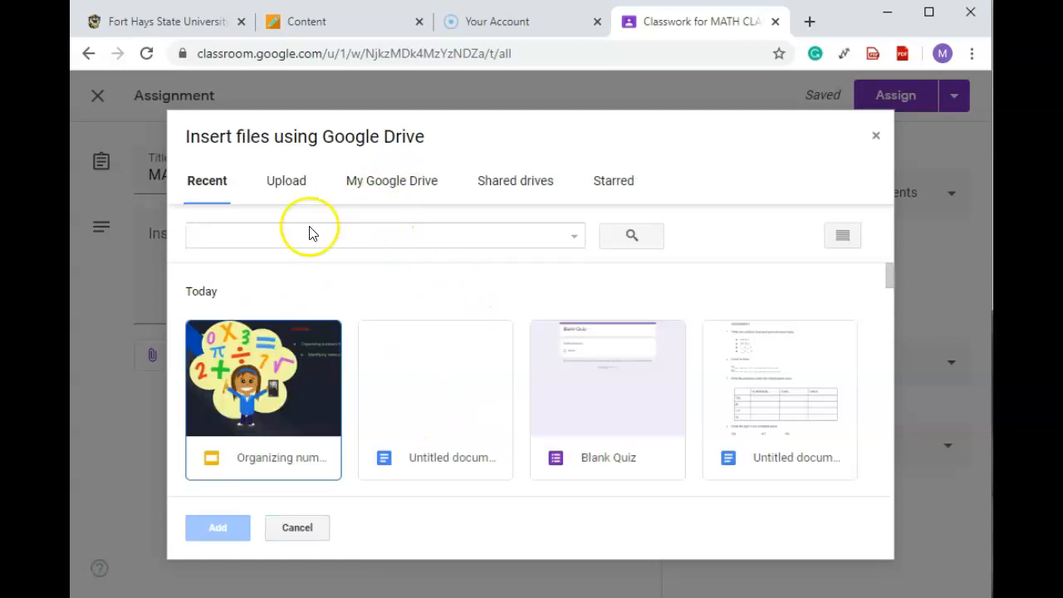
{"action": "left_click", "coordinate": [792, 396]}
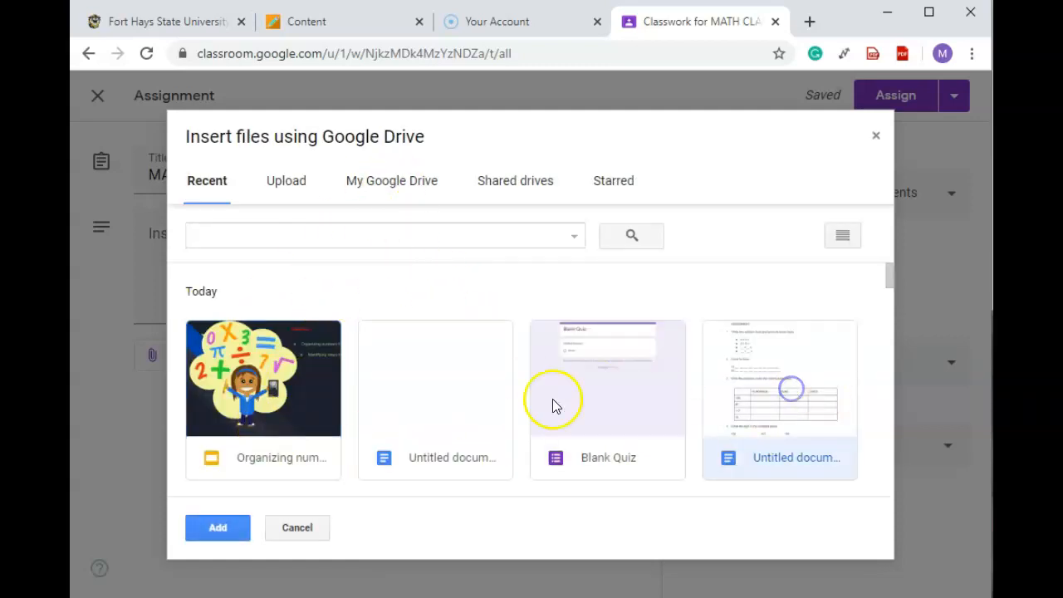
{"action": "left_click", "coordinate": [218, 528]}
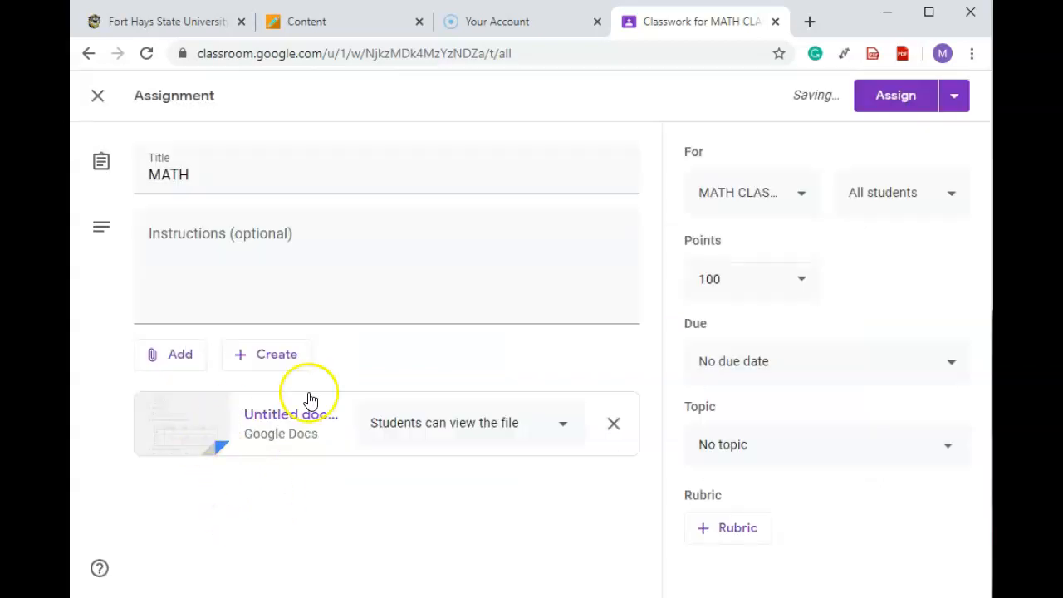
{"action": "left_click", "coordinate": [955, 201]}
{"action": "left_click", "coordinate": [766, 139]}
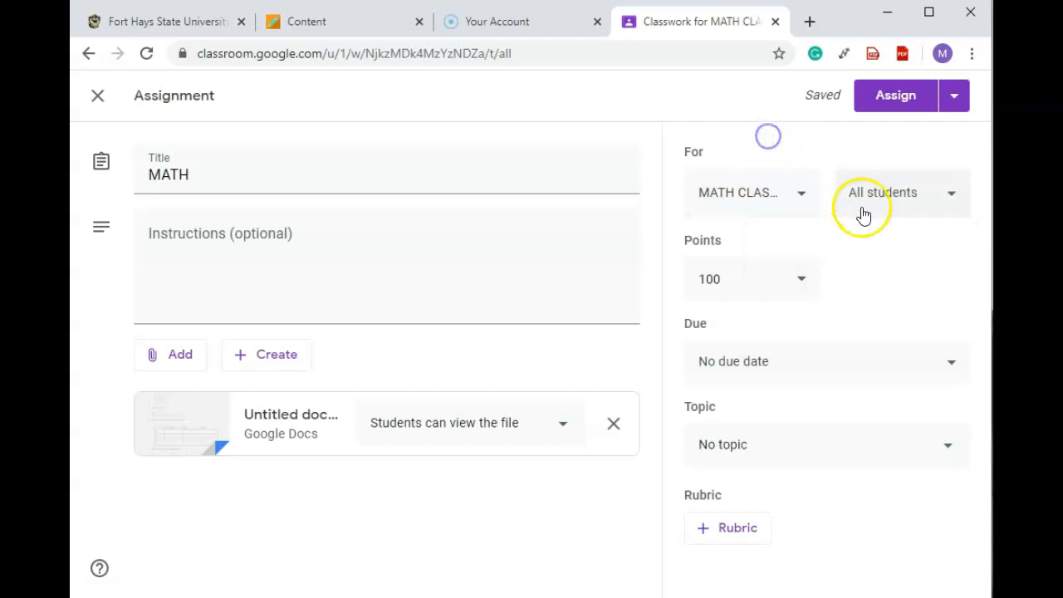
{"action": "left_click", "coordinate": [802, 194]}
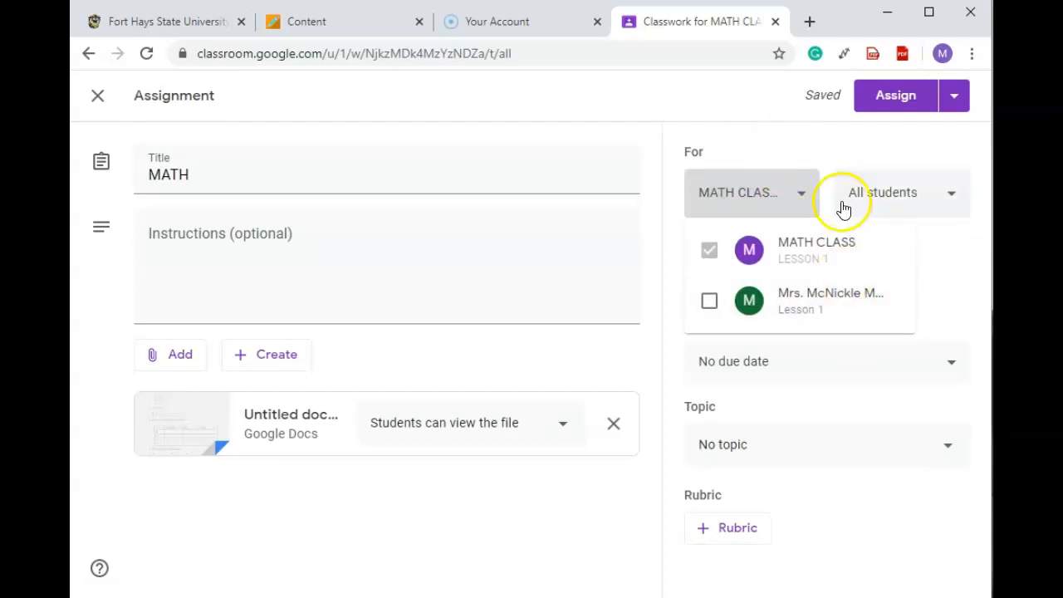
{"action": "left_click", "coordinate": [771, 144]}
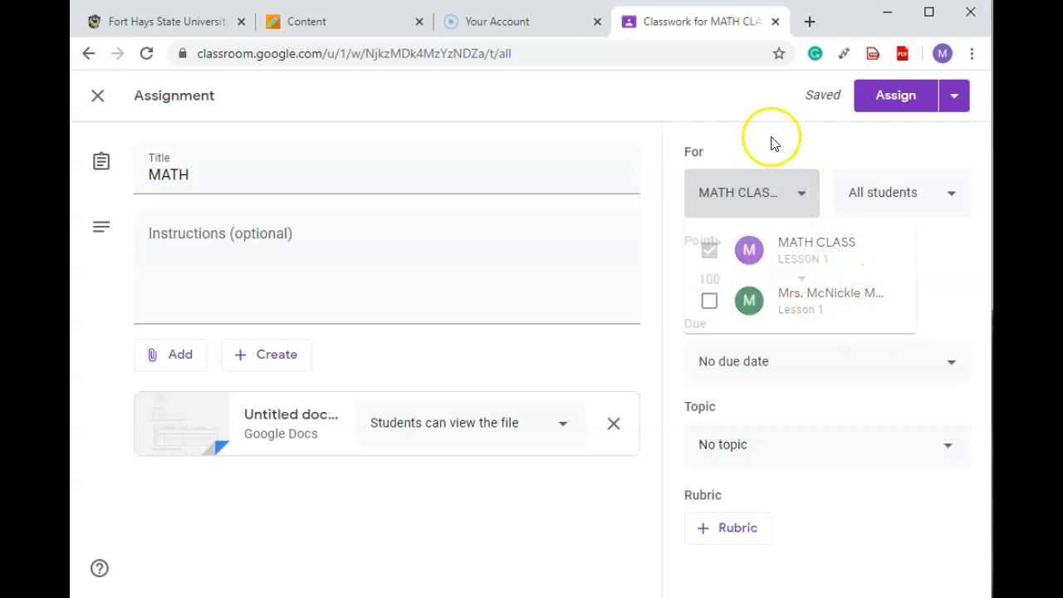
Set the assignment's points to 50 and its due date to 14 Apr 2020.
{"action": "left_click", "coordinate": [801, 282]}
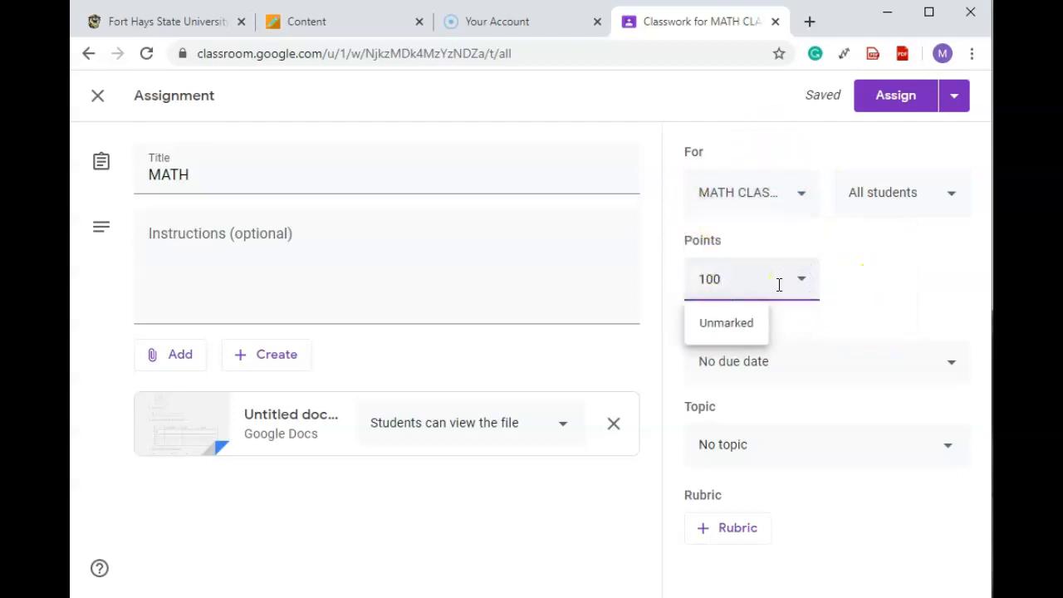
{"action": "left_click", "coordinate": [878, 268]}
{"action": "left_click", "coordinate": [940, 373]}
{"action": "left_click", "coordinate": [885, 434]}
{"action": "left_click", "coordinate": [756, 337]}
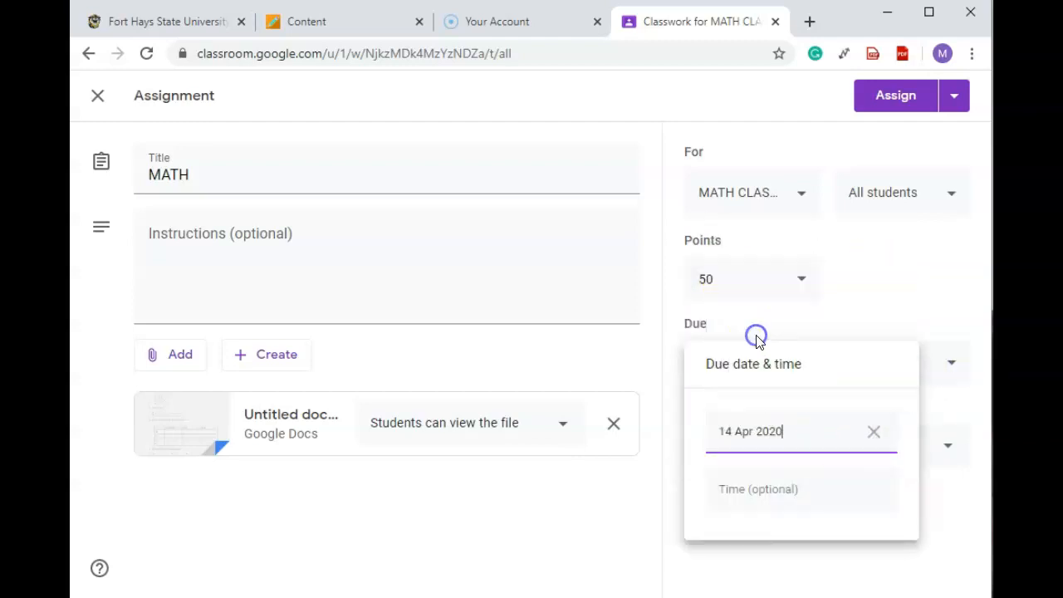
{"action": "left_click", "coordinate": [942, 499]}
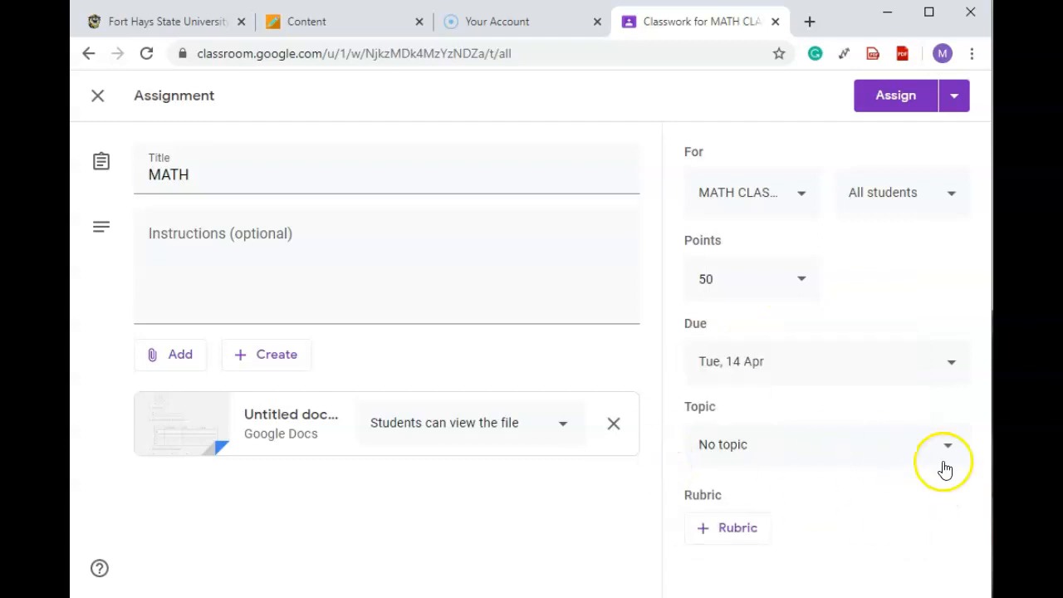
Check the assignment's topic and publishing options, and close it without assigning so it is kept as a draft.
{"action": "left_click", "coordinate": [944, 461]}
{"action": "left_click", "coordinate": [758, 497]}
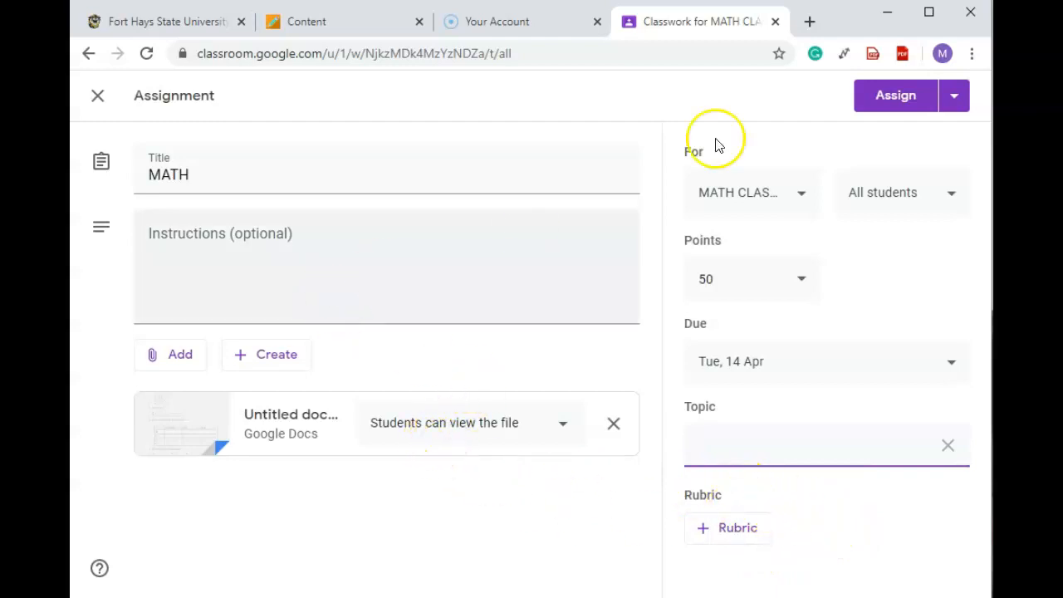
{"action": "left_click", "coordinate": [954, 98]}
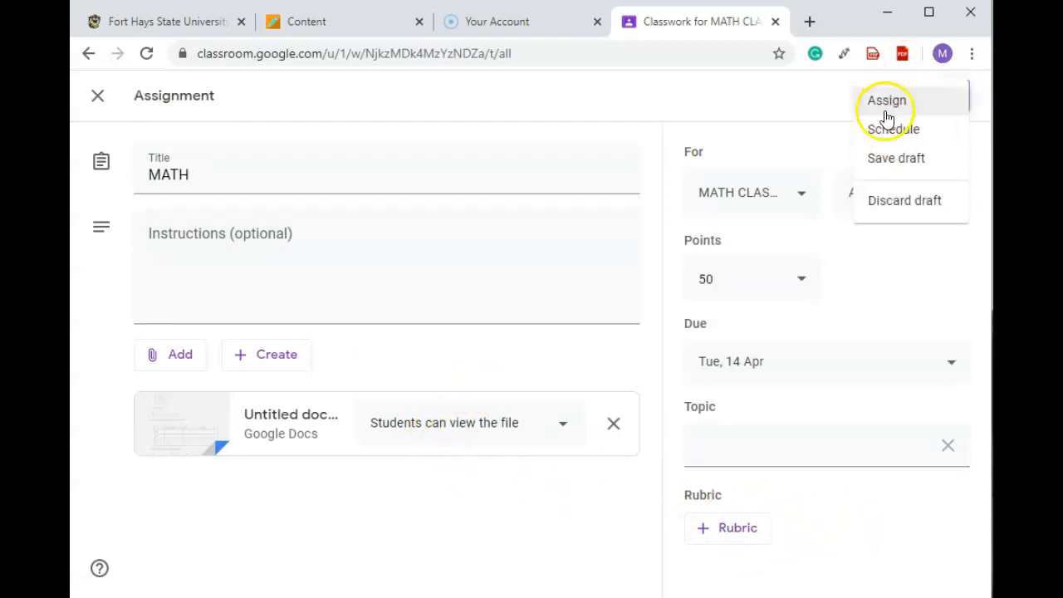
{"action": "left_click", "coordinate": [662, 97]}
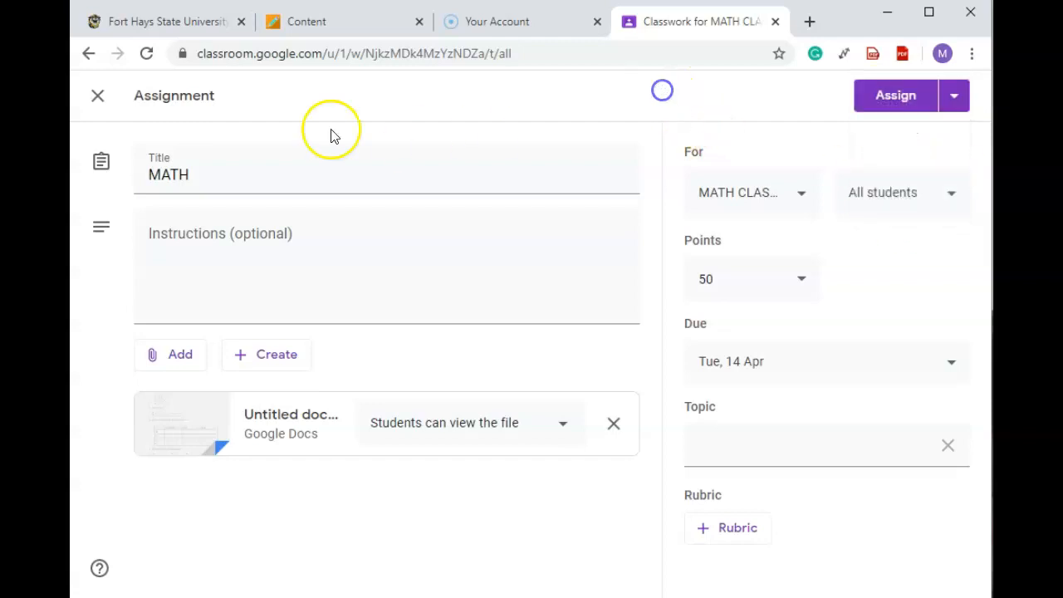
{"action": "left_click", "coordinate": [97, 96]}
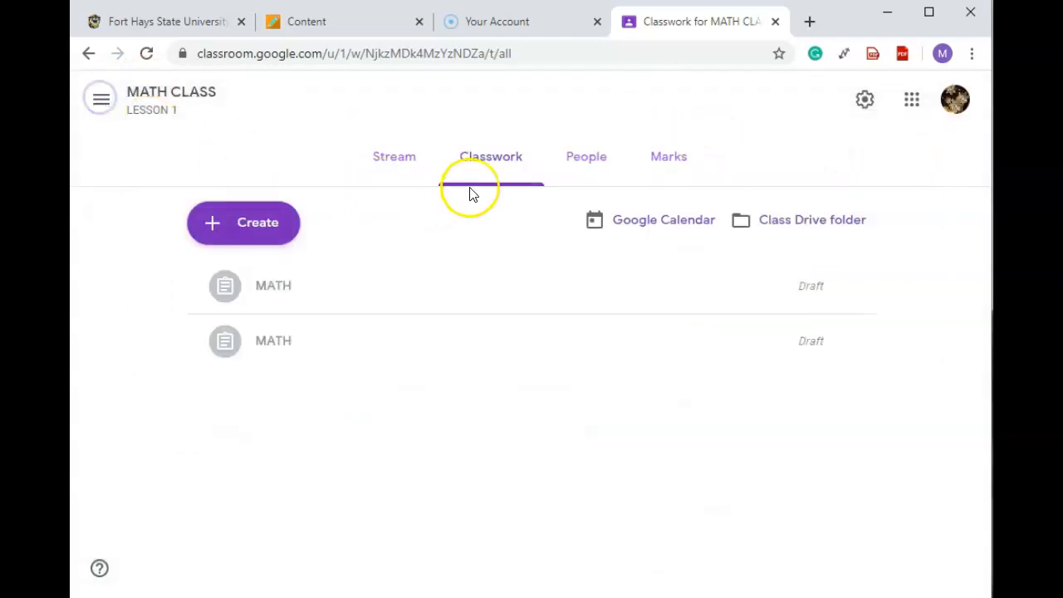
Examine the class's People and Marks pages and return to the Stream to look over its posts.
{"action": "left_click", "coordinate": [585, 167]}
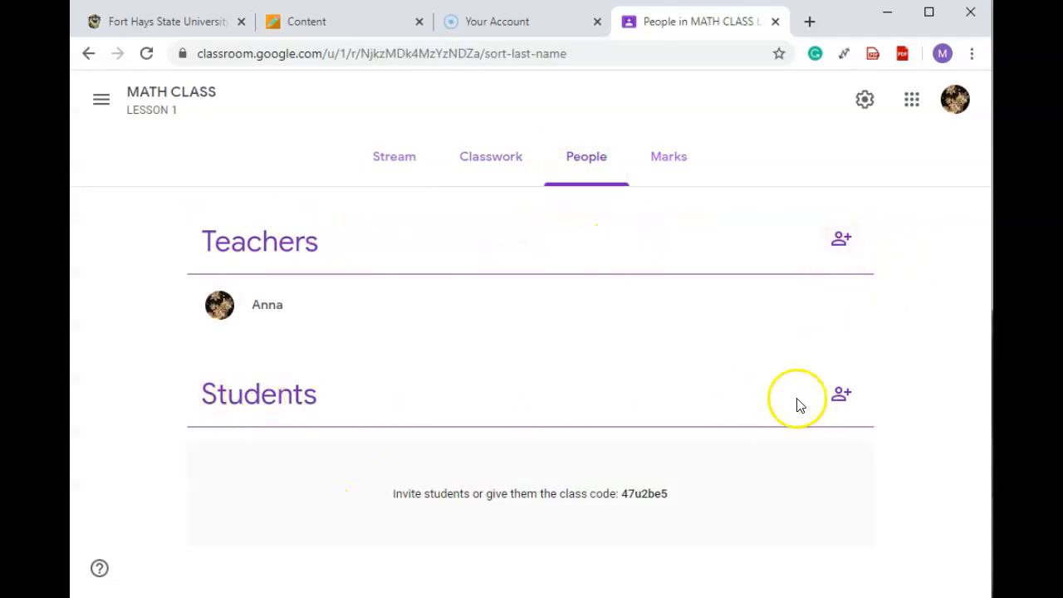
{"action": "left_click", "coordinate": [674, 157]}
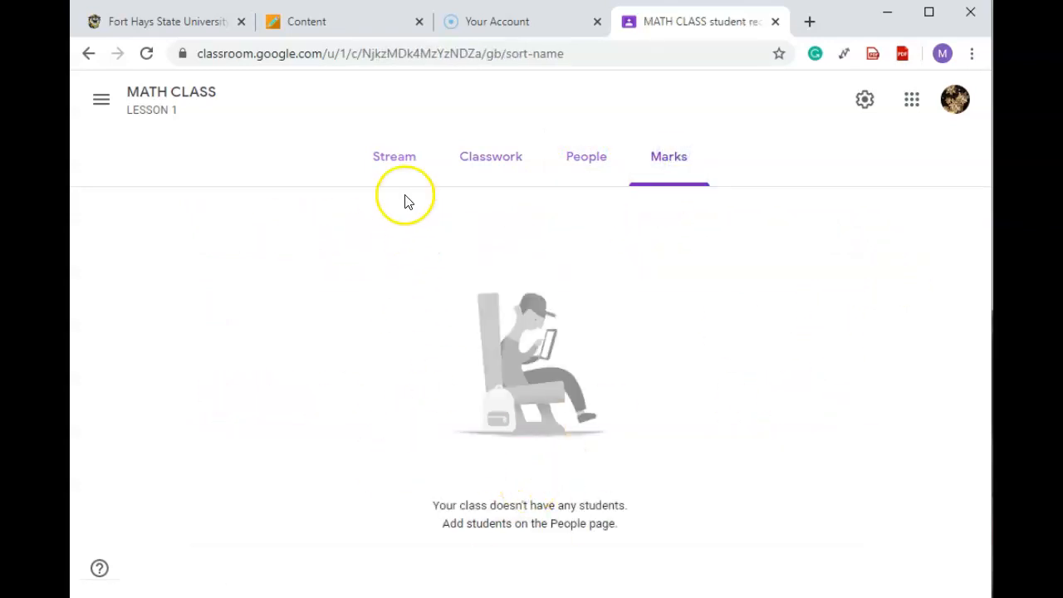
{"action": "left_click", "coordinate": [387, 165]}
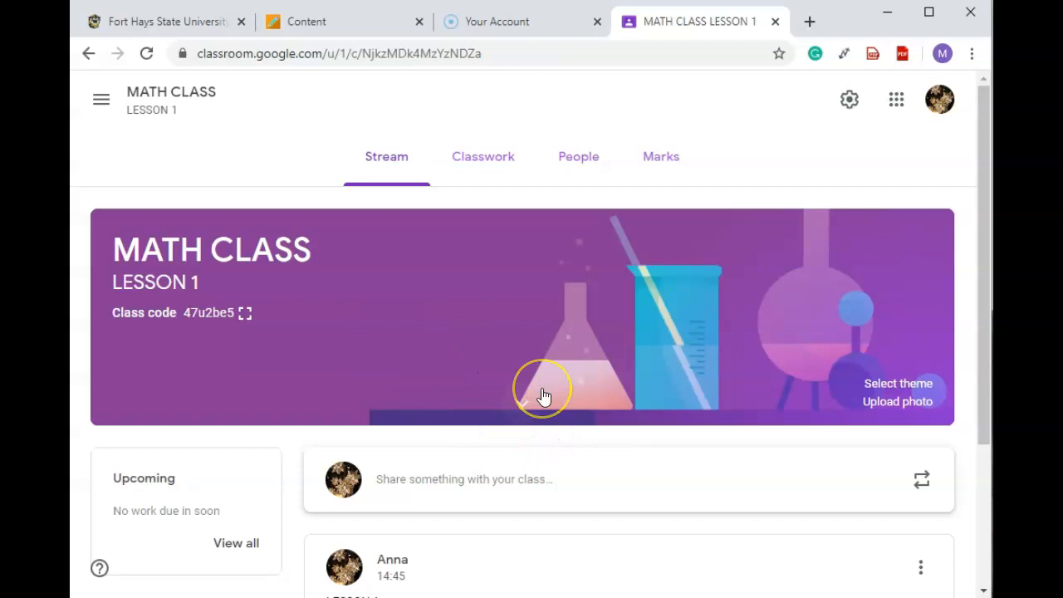
{"action": "scroll", "coordinate": [543, 396], "scroll_direction": "down", "scroll_amount": 3}
{"action": "scroll", "coordinate": [541, 395], "scroll_direction": "up", "scroll_amount": 3}
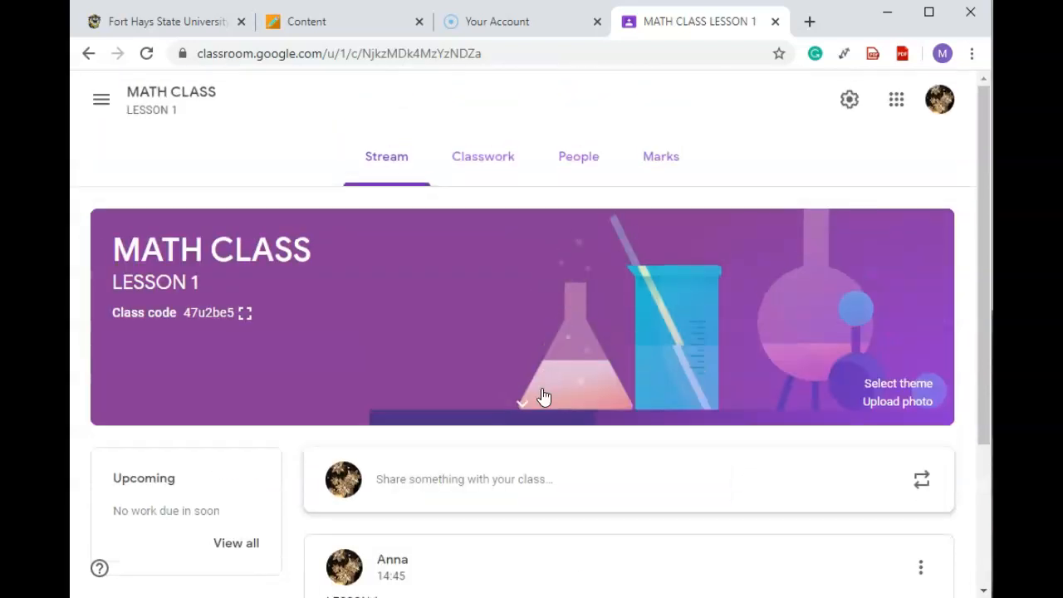